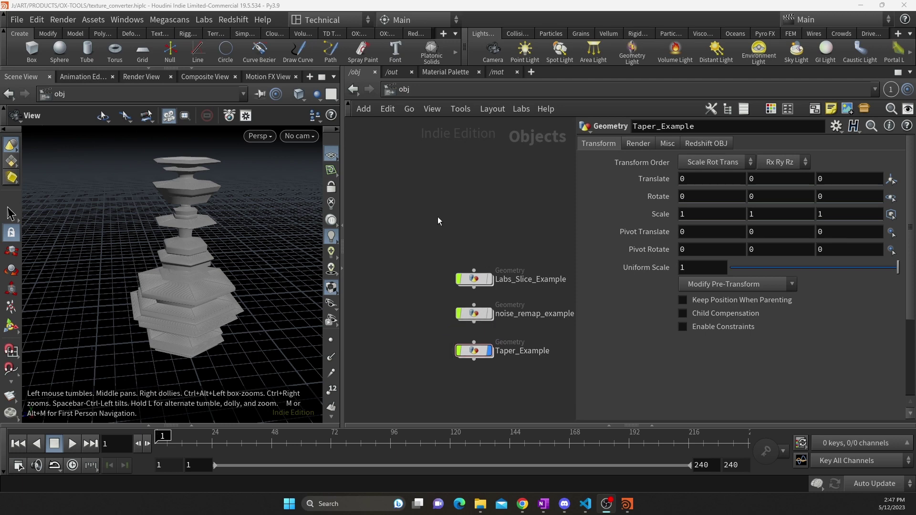
Step: Display the Labs_Slice_Example object, open its network and move the output0 node slightly down
click(489, 279)
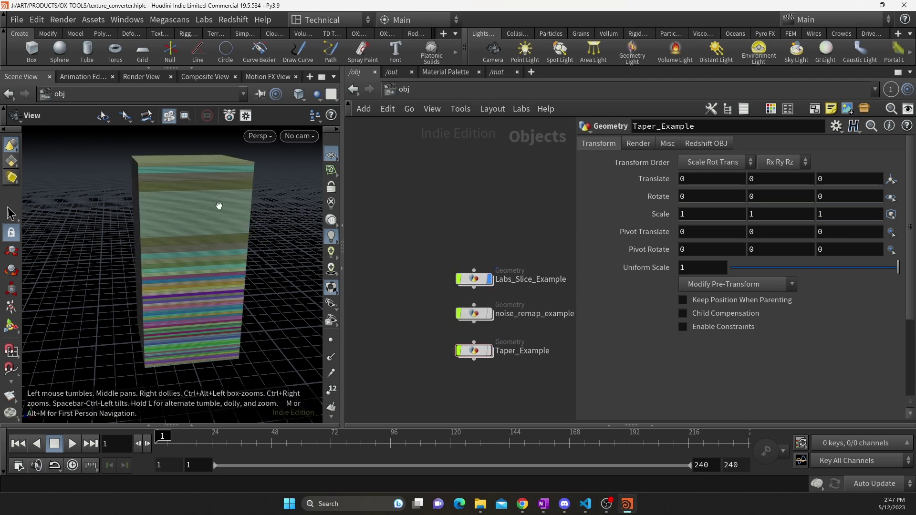
double_click(473, 279)
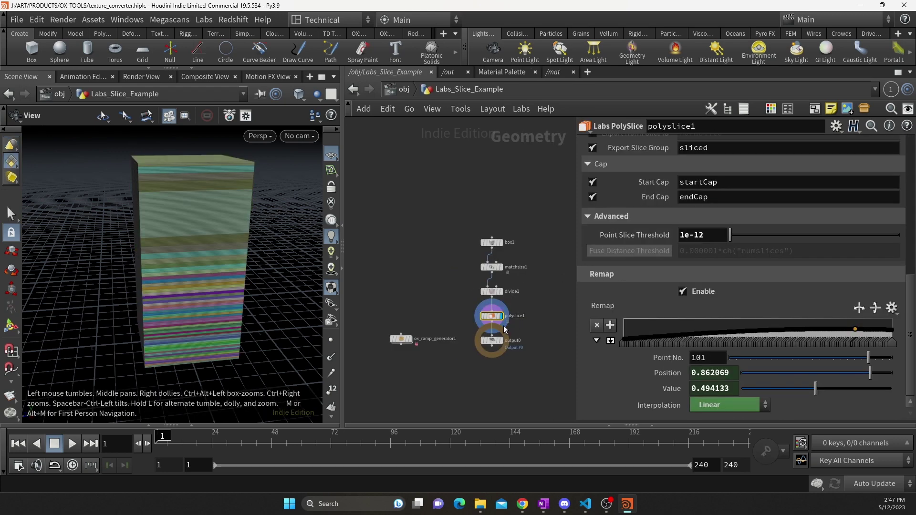
drag(493, 342, 490, 353)
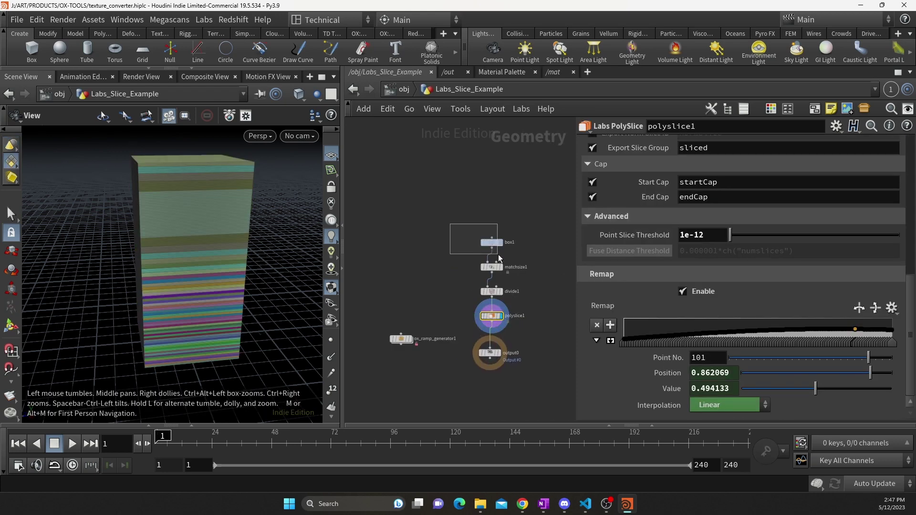
Step: Compare the box geometry at divide1 with the sliced result at polyslice1 by switching the displayed node
drag(498, 253, 499, 254)
click(502, 292)
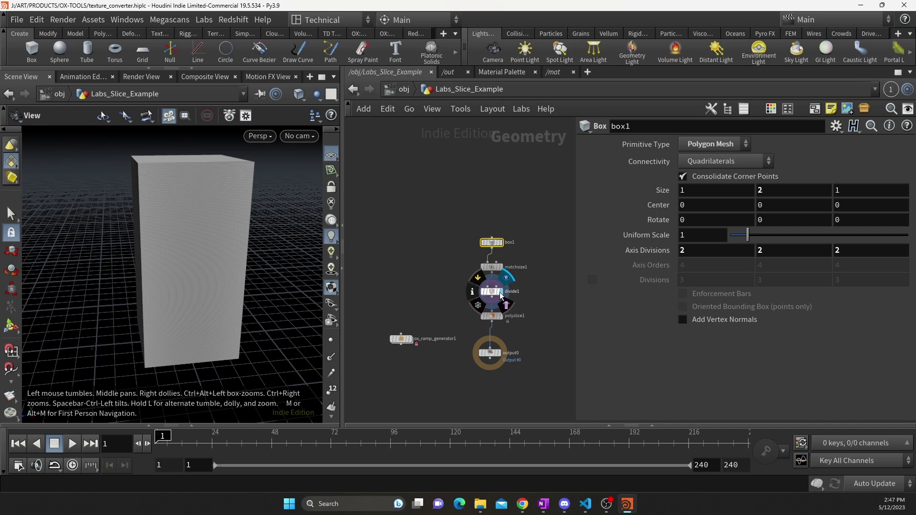
mouse_move(217, 193)
mouse_down()
mouse_move(194, 196)
mouse_move(242, 210)
mouse_move(212, 202)
mouse_up()
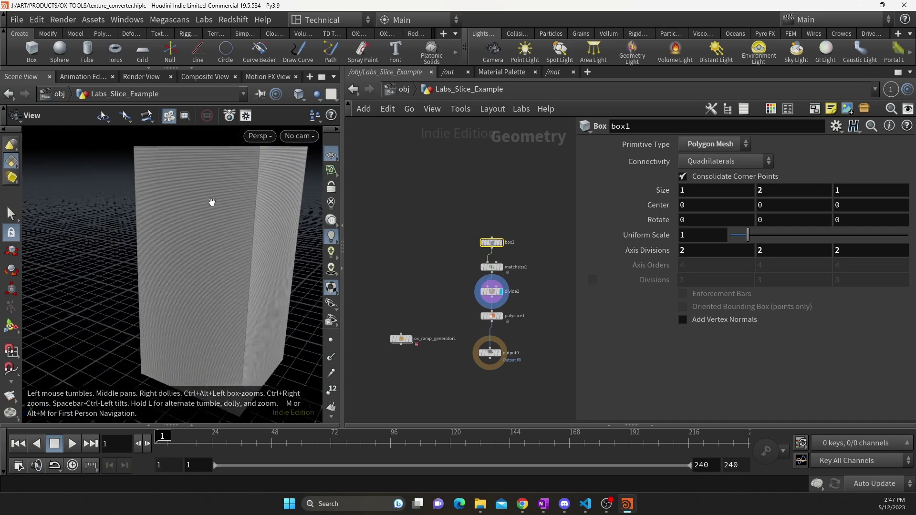
click(502, 316)
click(491, 316)
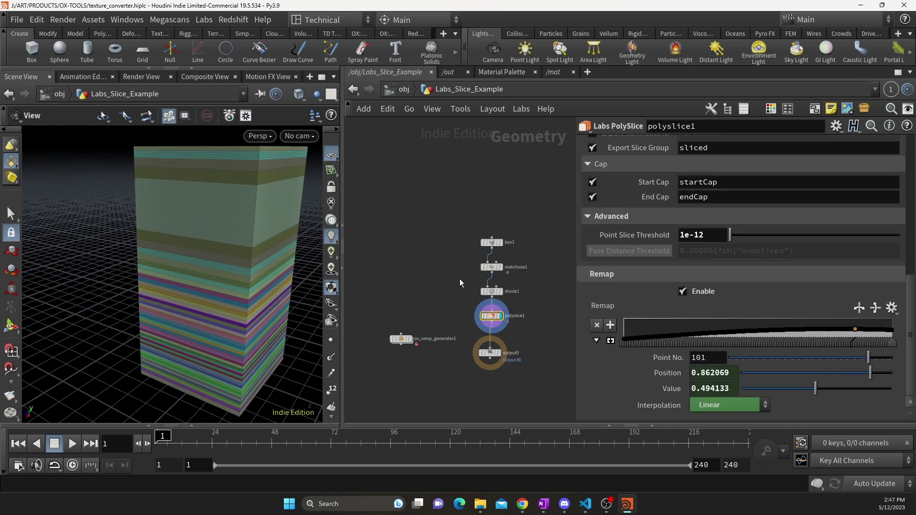
Step: Examine the Bricker Polygons size of divide1 and the slice, cap and remap parameters of polyslice1
drag(502, 300, 514, 299)
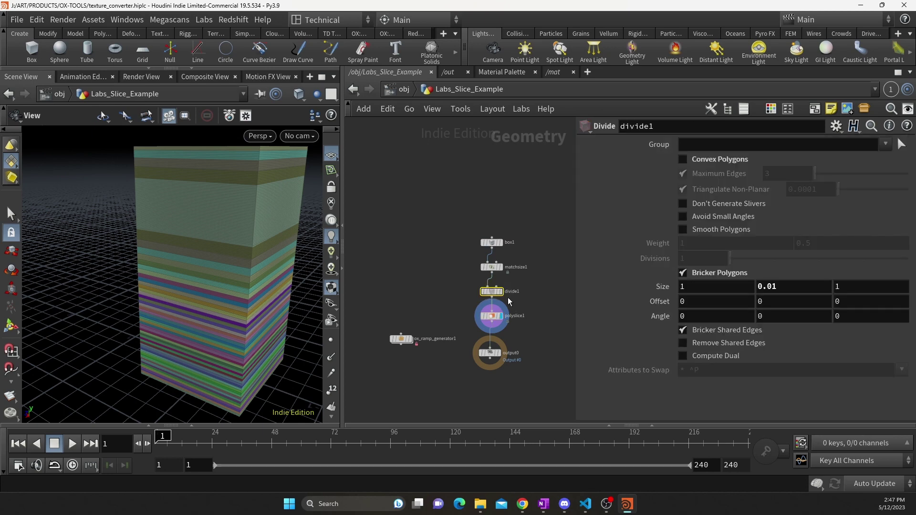
drag(271, 218, 245, 208)
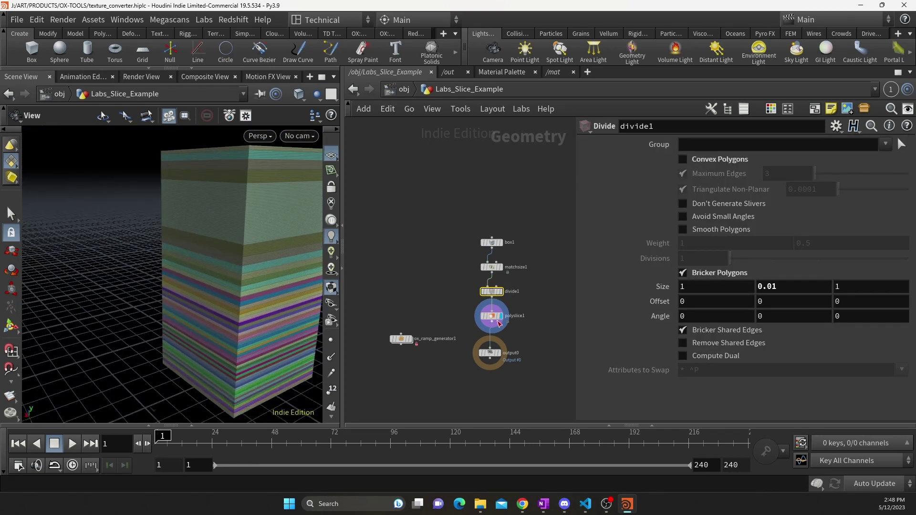
mouse_move(506, 300)
click(770, 286)
click(484, 312)
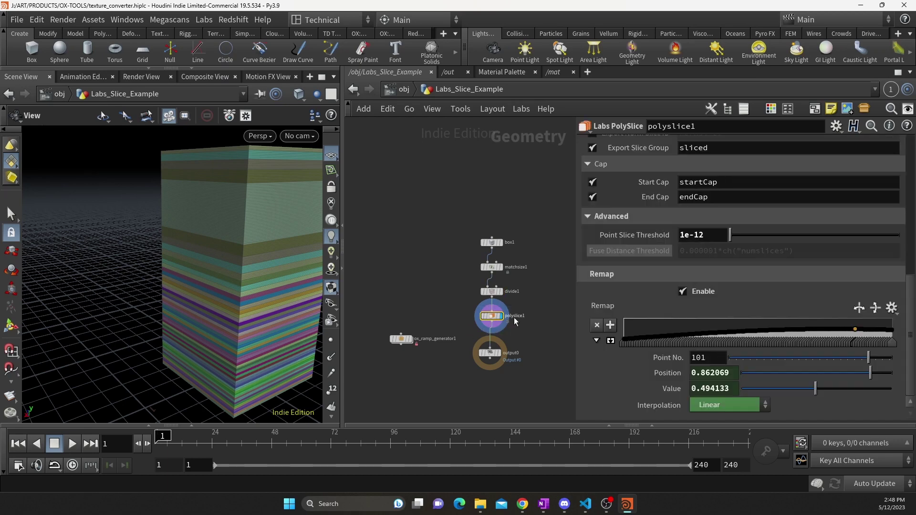
scroll(646, 289, up, 5)
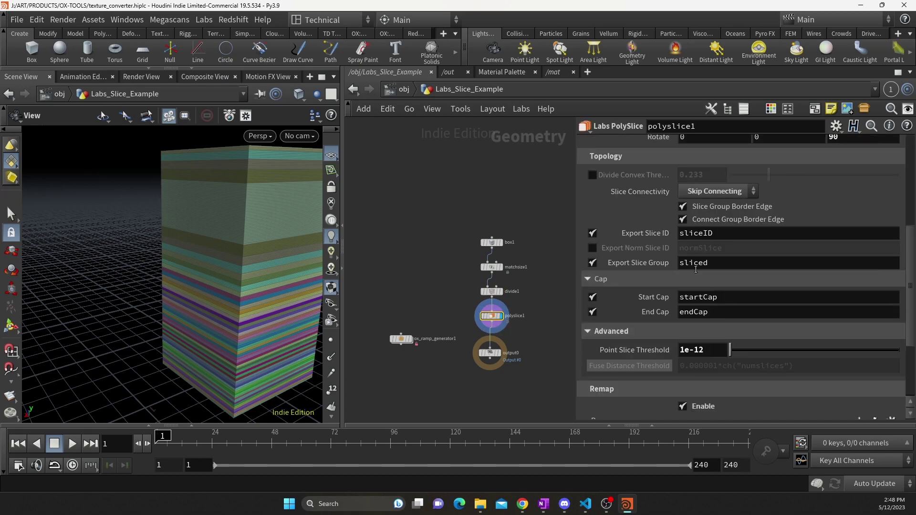
scroll(646, 299, down, 5)
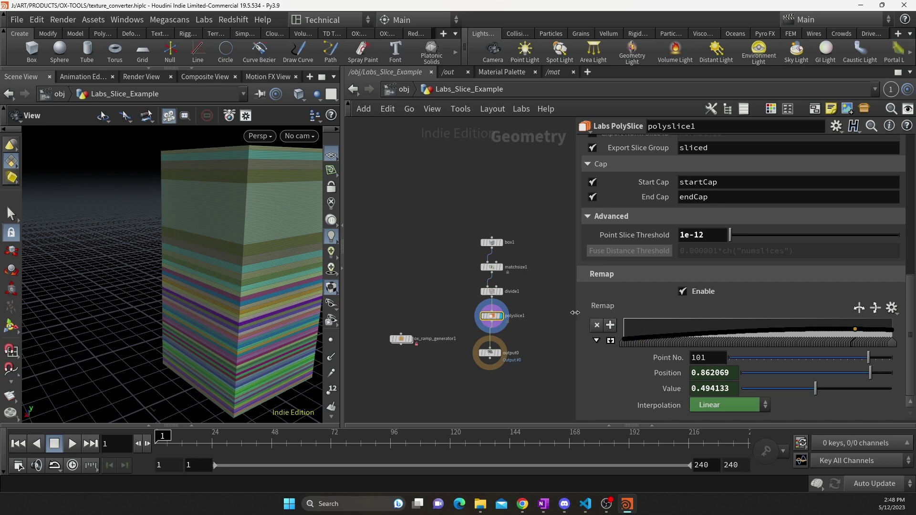
Step: Copy the Generated Ramp parameter of ox_ramp_generator1 and bring up the parameter actions for polyslice1's Remap ramp
click(401, 338)
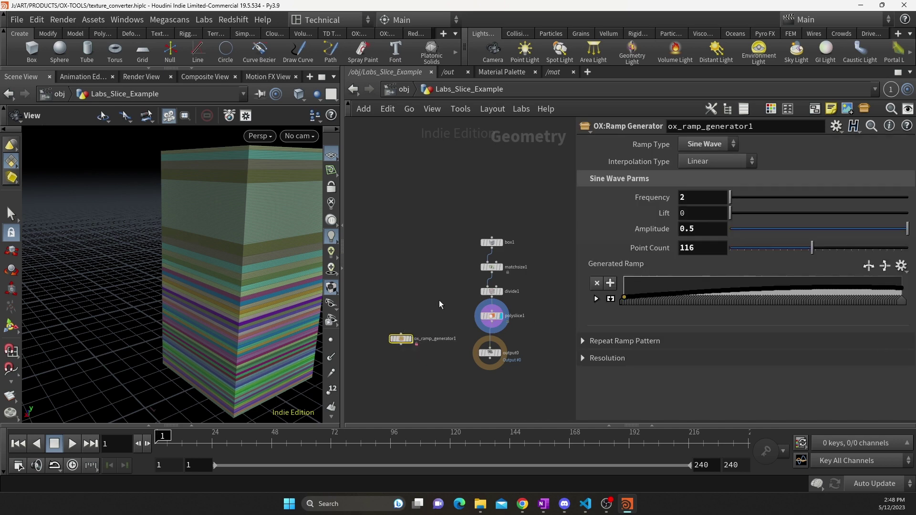
right_click(617, 264)
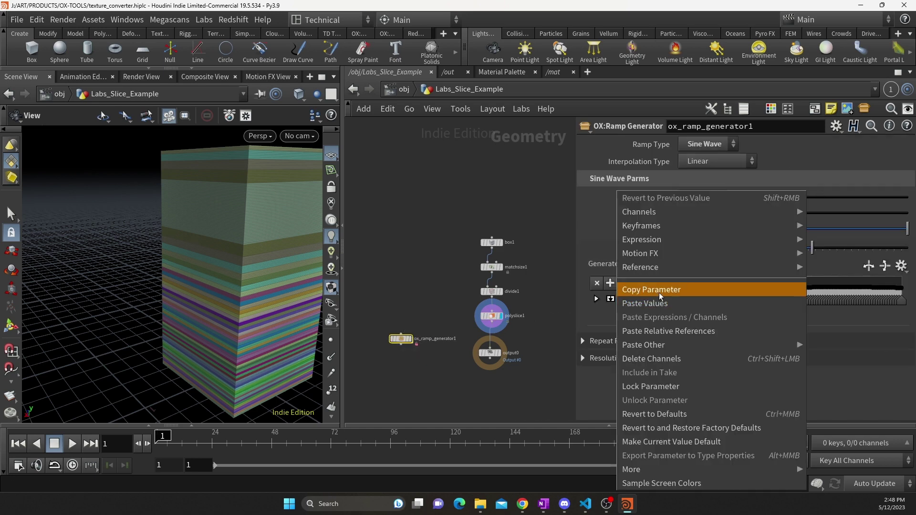
click(660, 289)
click(491, 315)
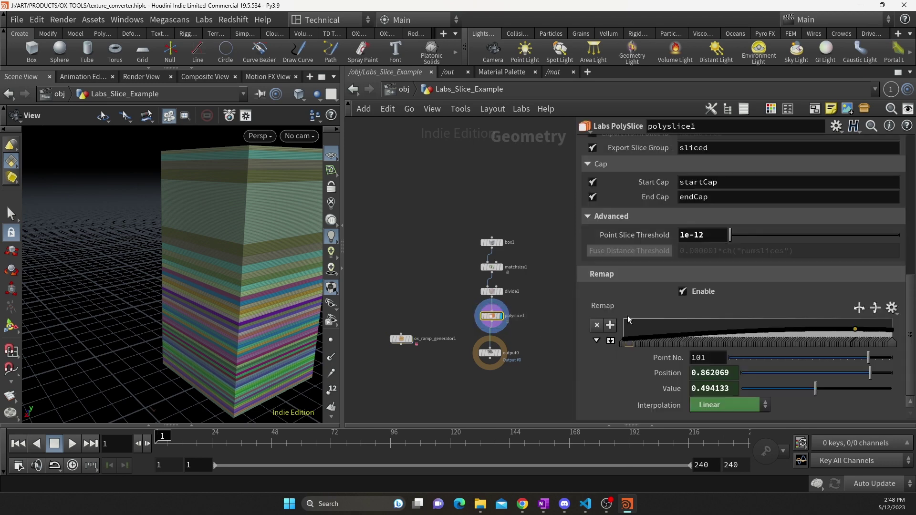
right_click(607, 308)
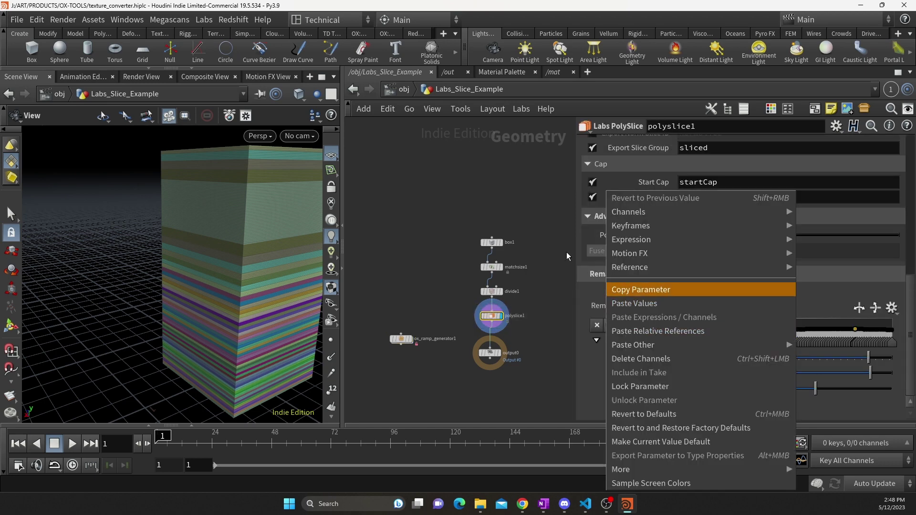
click(621, 288)
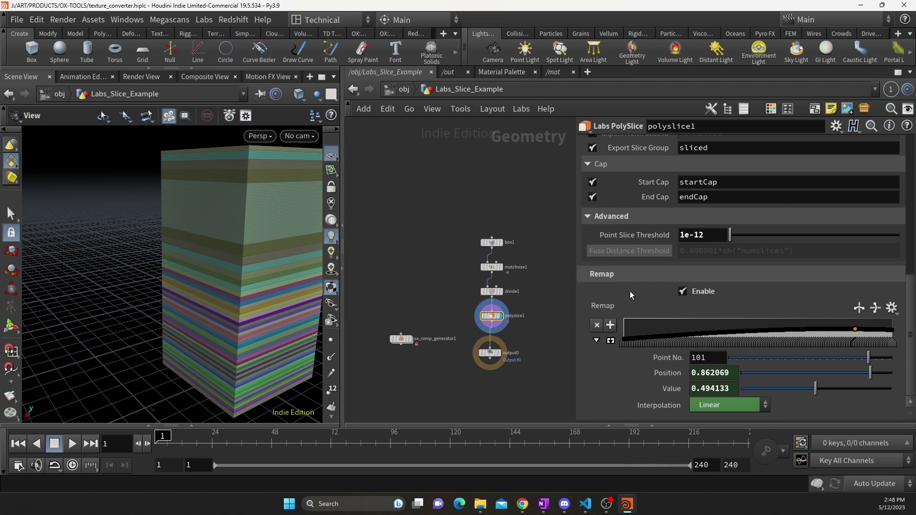
Step: Set the sine wave Frequency of ox_ramp_generator1 to 12.6 and check the Remap ramp on polyslice1
click(402, 338)
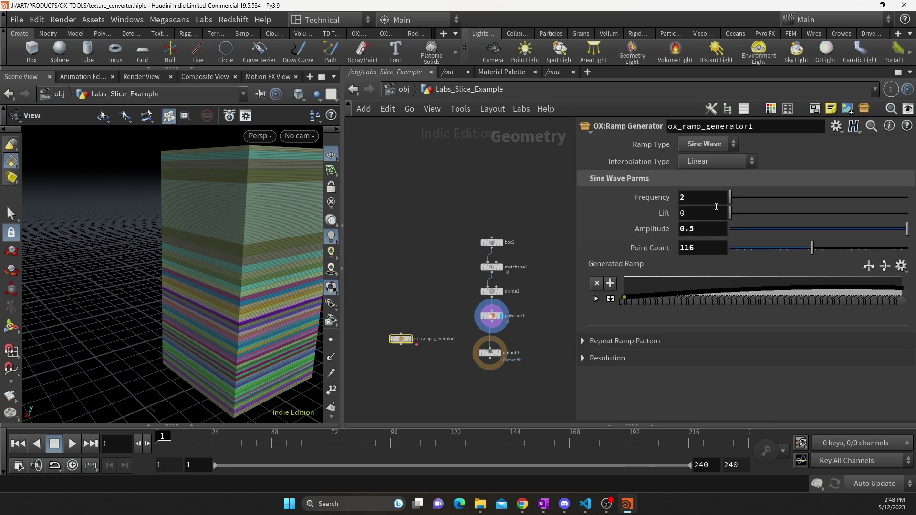
drag(734, 195, 770, 203)
click(409, 271)
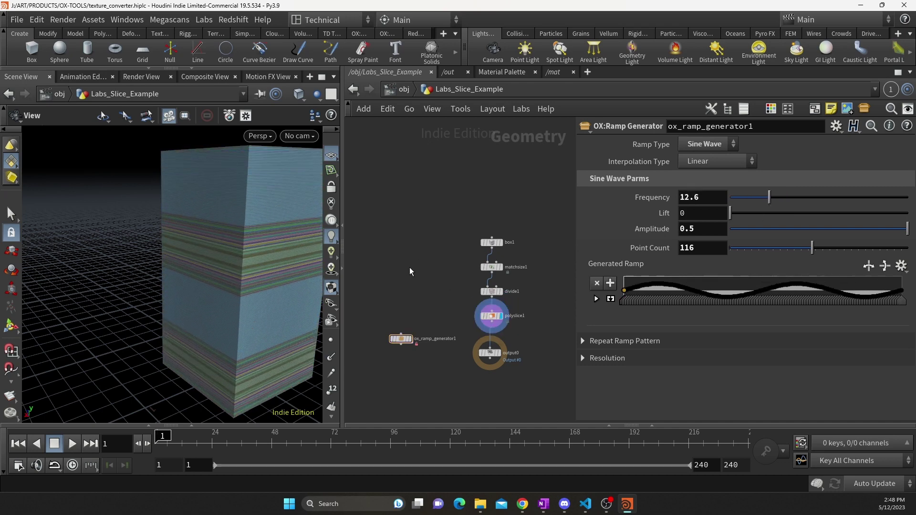
drag(455, 313, 505, 328)
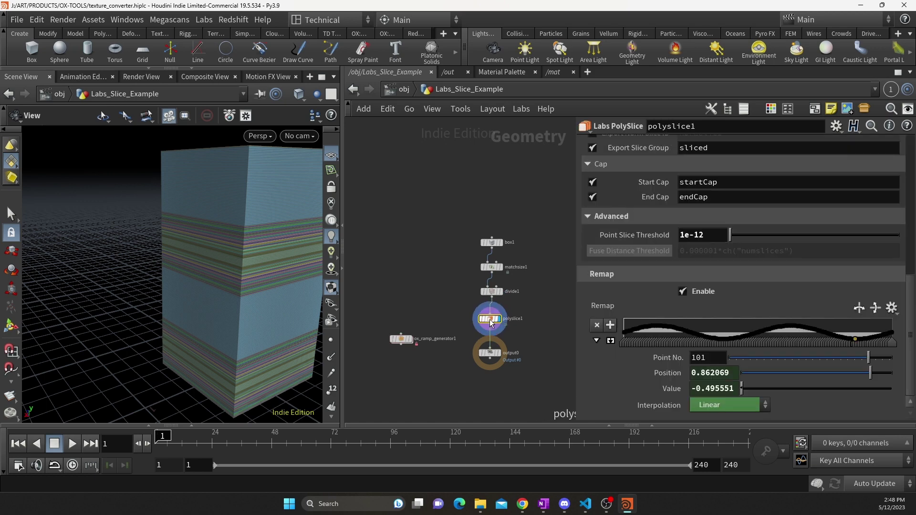
mouse_move(490, 325)
mouse_down()
mouse_move(481, 320)
mouse_move(492, 324)
mouse_up()
Step: Return to the object level, display the noise_remap_example object and open its network
click(404, 91)
click(489, 313)
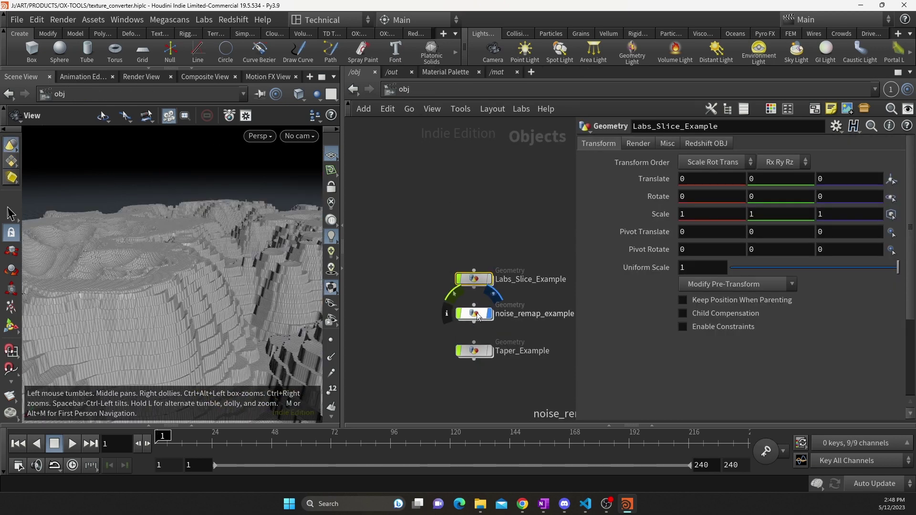
click(474, 314)
drag(246, 248, 231, 297)
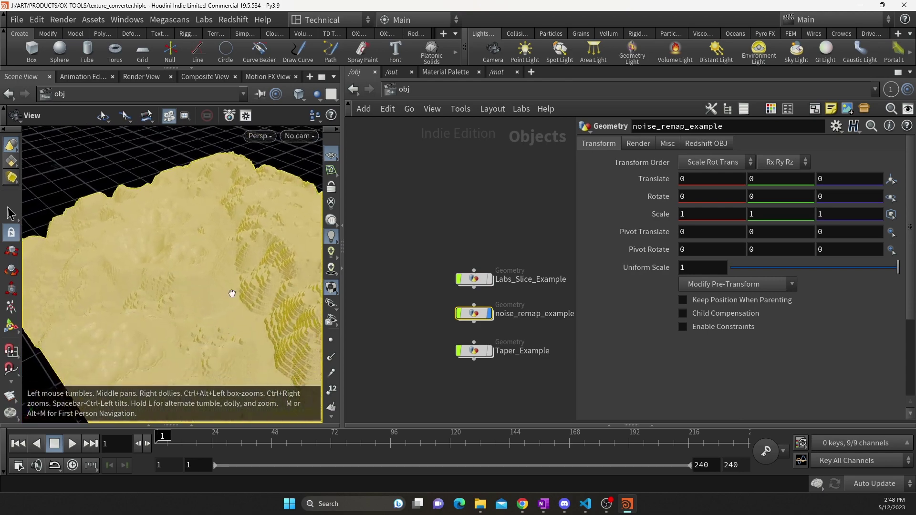
double_click(474, 313)
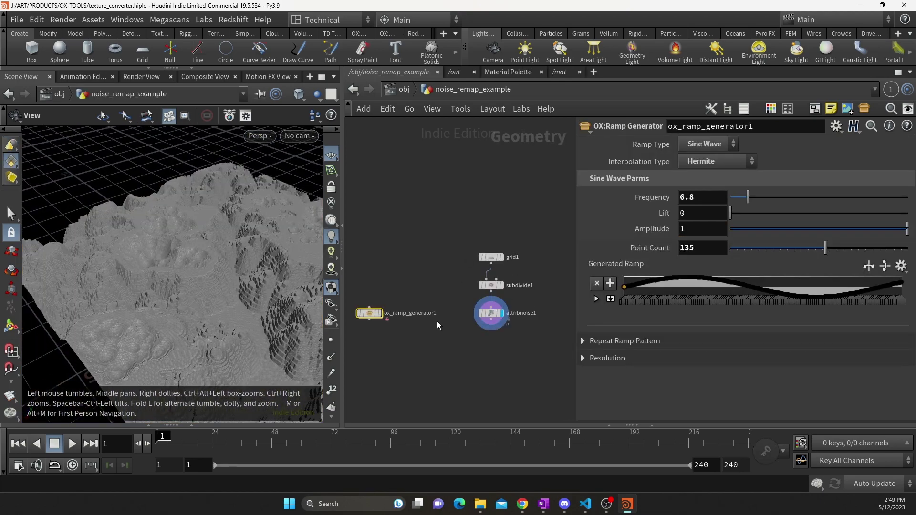
drag(258, 310, 215, 326)
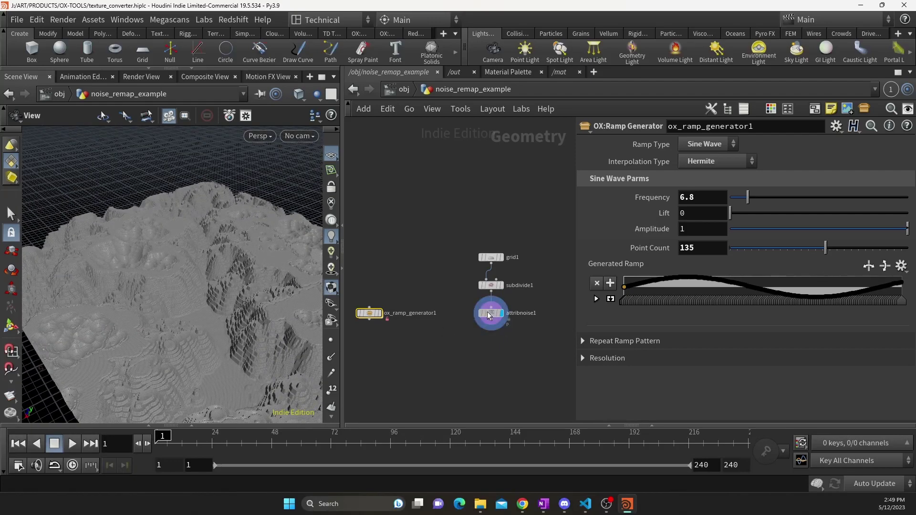
Step: Check the Remap Ramp on attribnoise1 and set the sine wave Frequency of ox_ramp_generator1 to 23
click(489, 313)
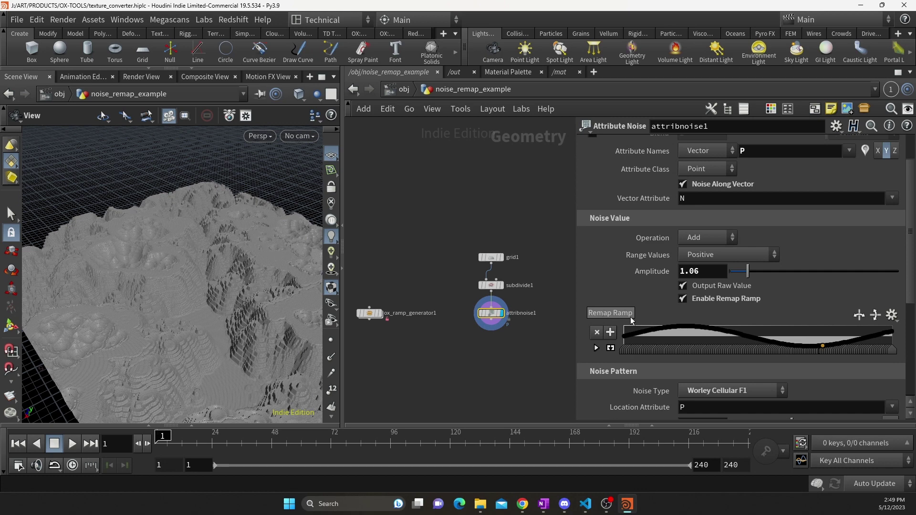
click(368, 313)
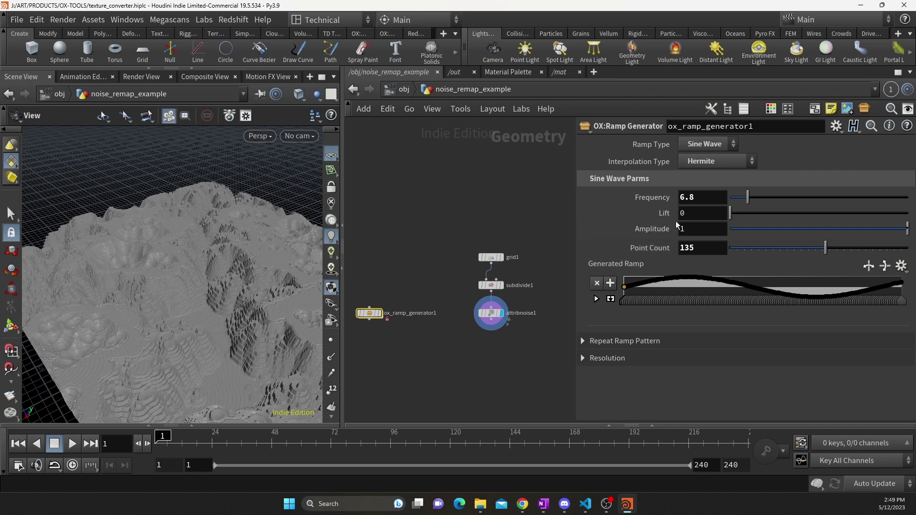
drag(751, 199, 810, 202)
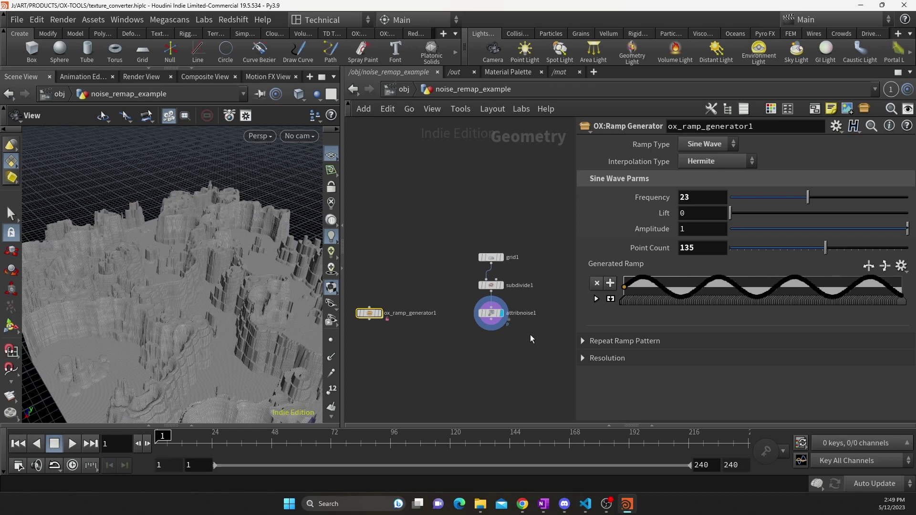
Step: Look through the built-in preset shapes available for attribnoise1's Remap Ramp without applying one
click(492, 313)
click(891, 315)
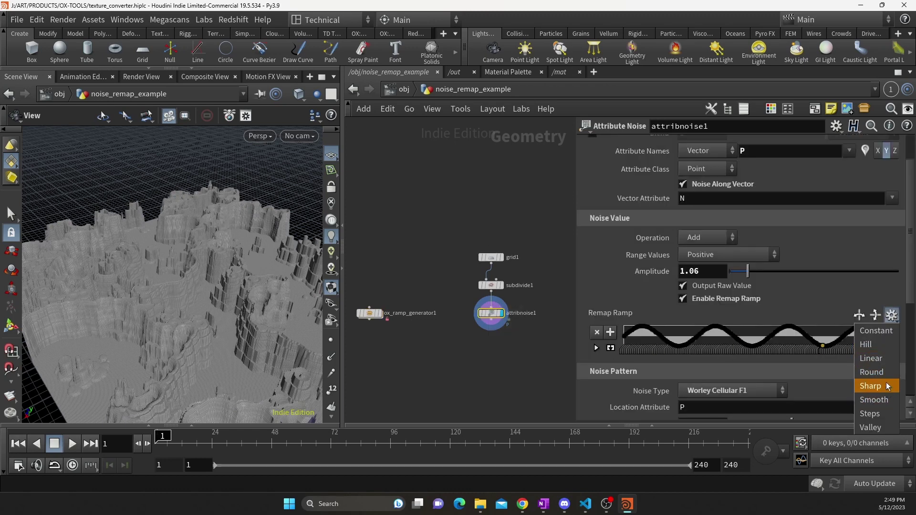
click(405, 338)
Step: Change the Ramp Type of ox_ramp_generator1 to Random and reduce its Point Count to 24
drag(402, 345, 365, 288)
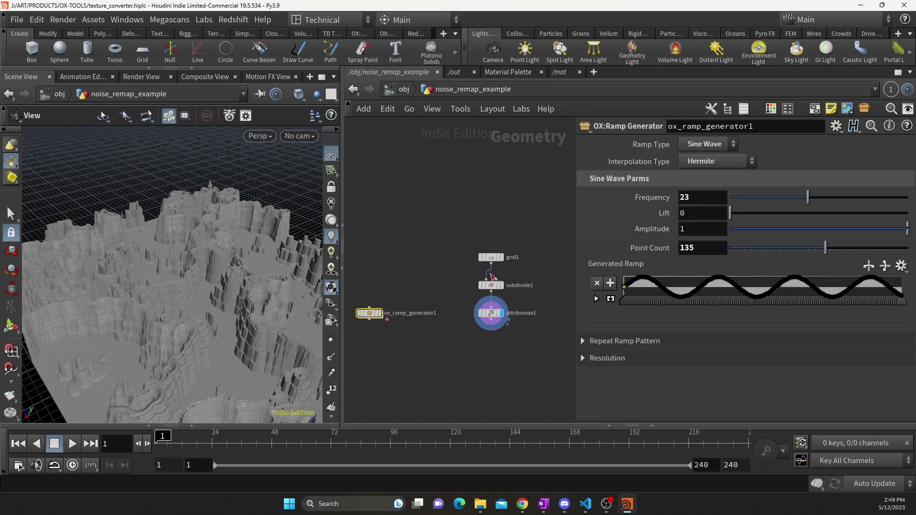
click(711, 144)
click(705, 159)
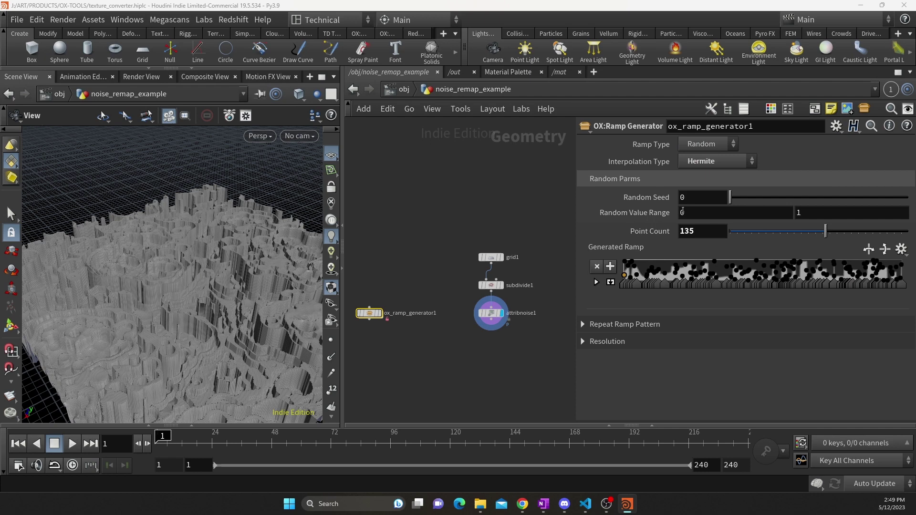
drag(768, 232, 748, 233)
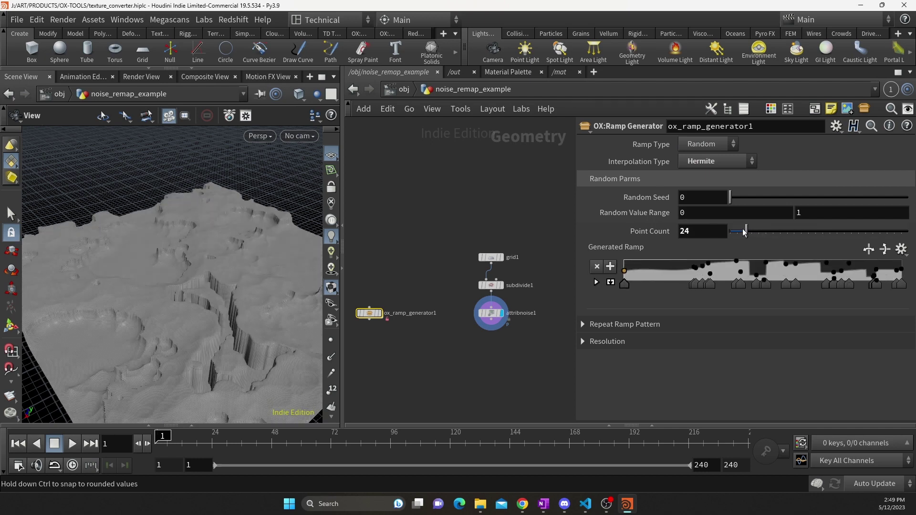
Step: Return to the object level, display the Taper_Example object, open its network and frame the tapered stack
click(403, 89)
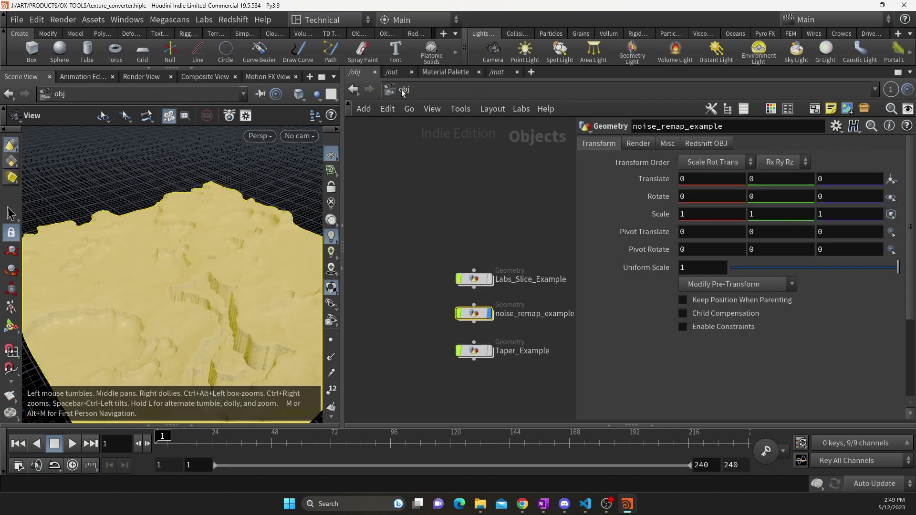
click(492, 313)
click(490, 351)
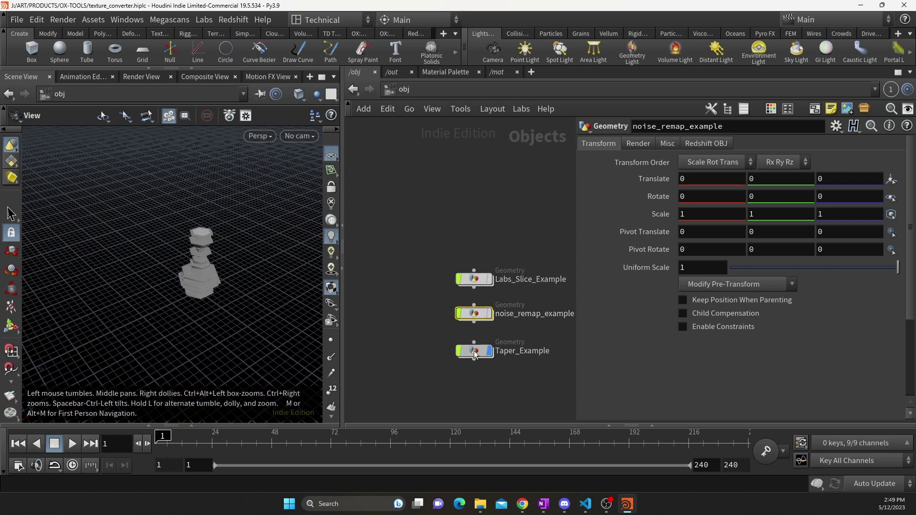
double_click(473, 351)
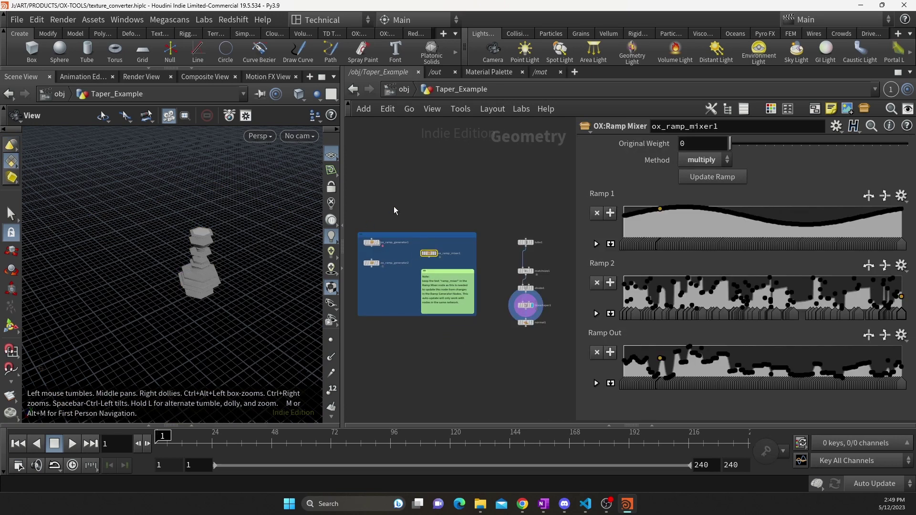
scroll(394, 210, up, 2)
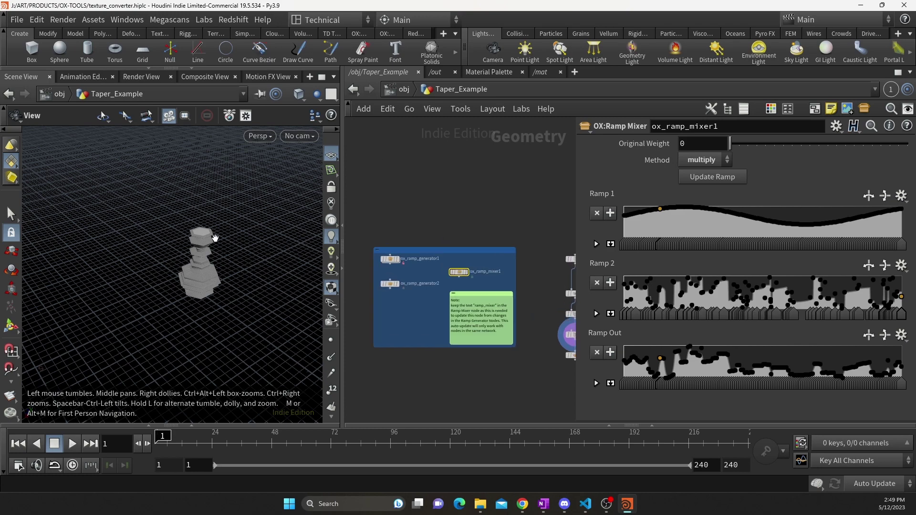
key(h)
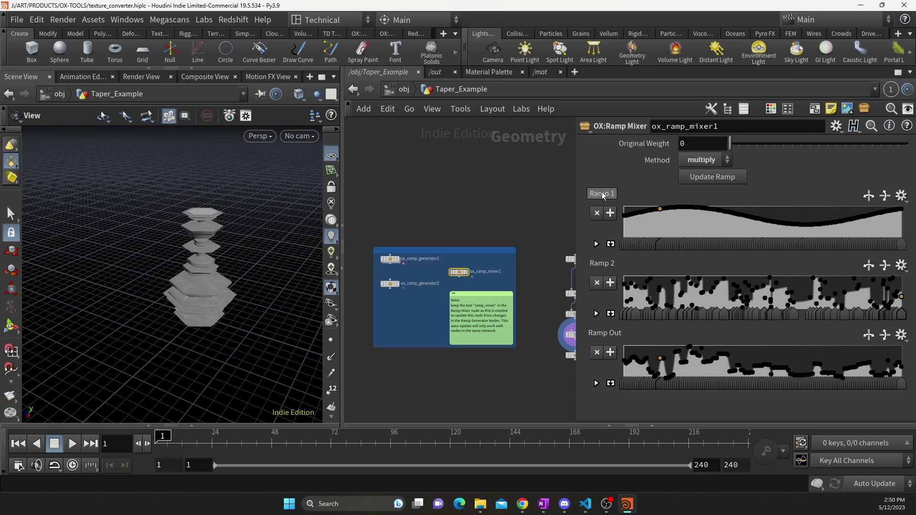
Step: Inspect the settings of ox_ramp_generator1, and the input ramps and available Method options of ox_ramp_mixer1
click(390, 259)
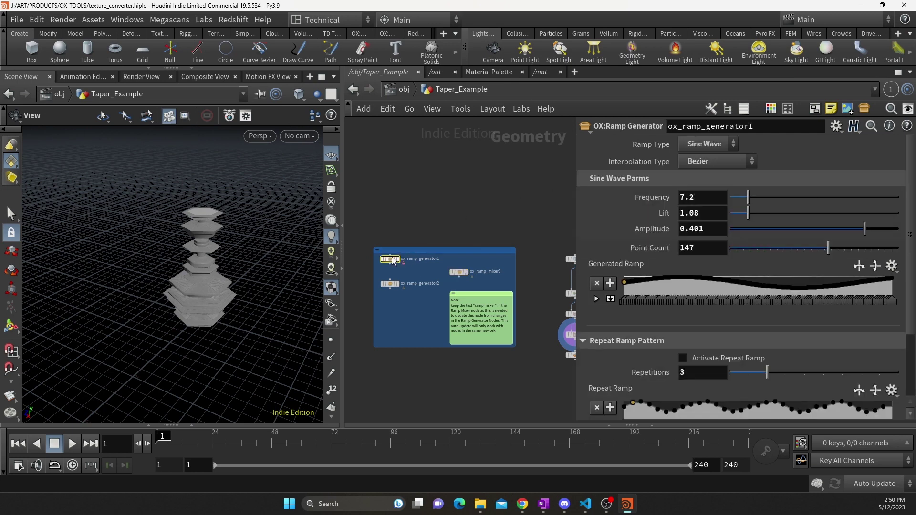
click(459, 273)
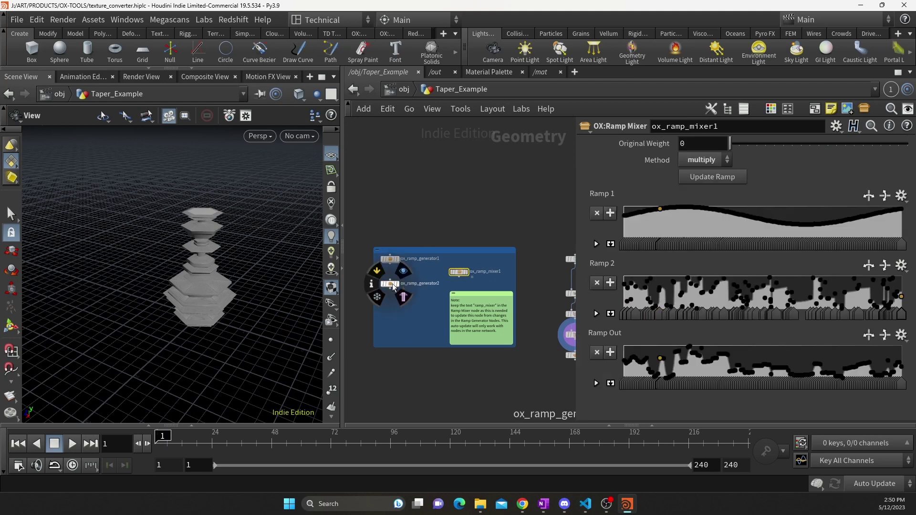
click(719, 162)
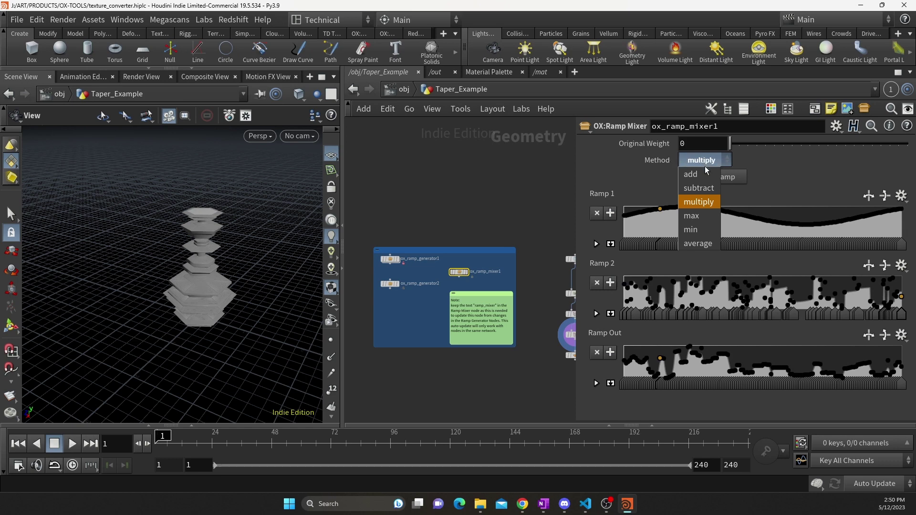
click(771, 163)
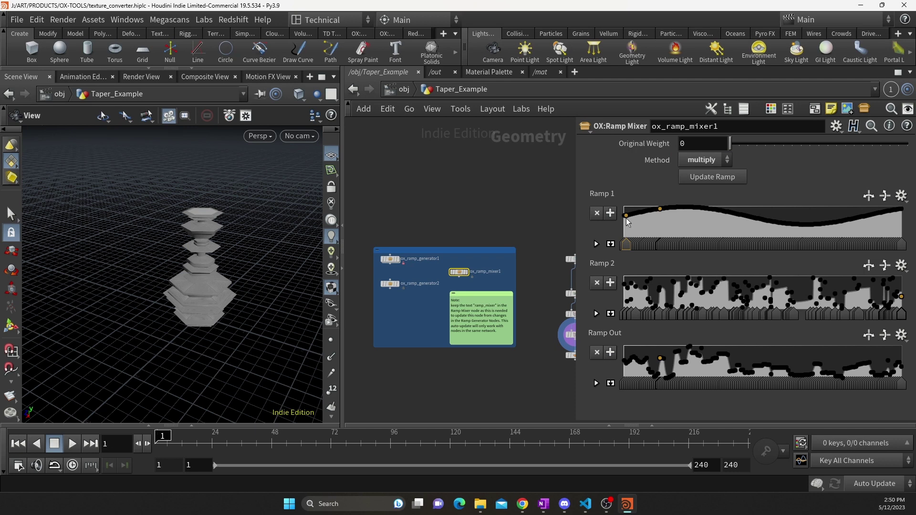
mouse_move(626, 216)
mouse_down()
mouse_move(829, 223)
mouse_move(681, 234)
mouse_move(673, 286)
mouse_move(690, 254)
mouse_up()
click(696, 161)
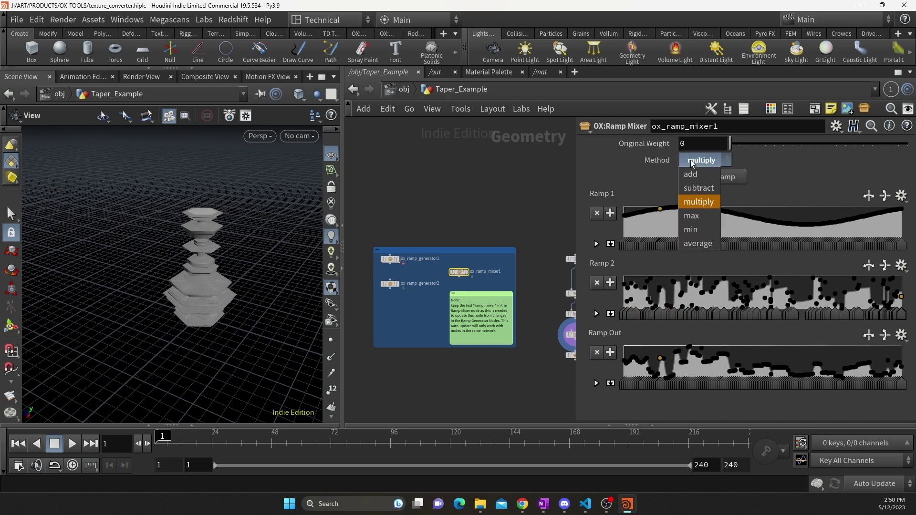
click(769, 164)
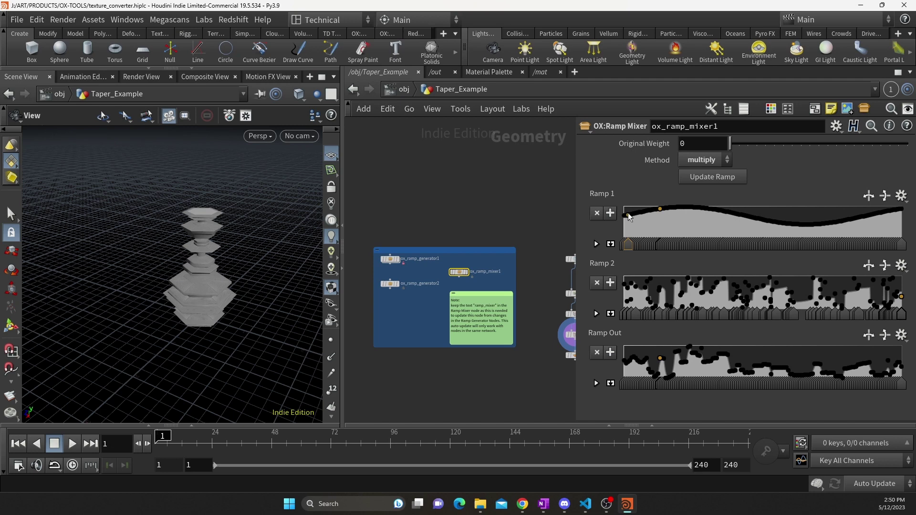
Step: Widen the parameter pane and try Original Weight values up to 19 on ox_ramp_mixer1, settling on 1
drag(576, 189, 522, 214)
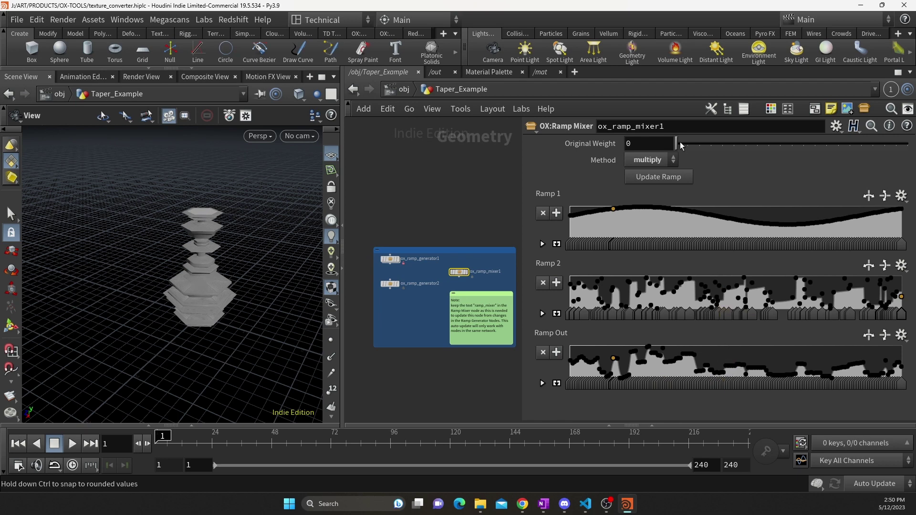
mouse_move(681, 146)
mouse_down()
mouse_move(691, 147)
mouse_move(681, 148)
mouse_up()
drag(682, 146, 690, 145)
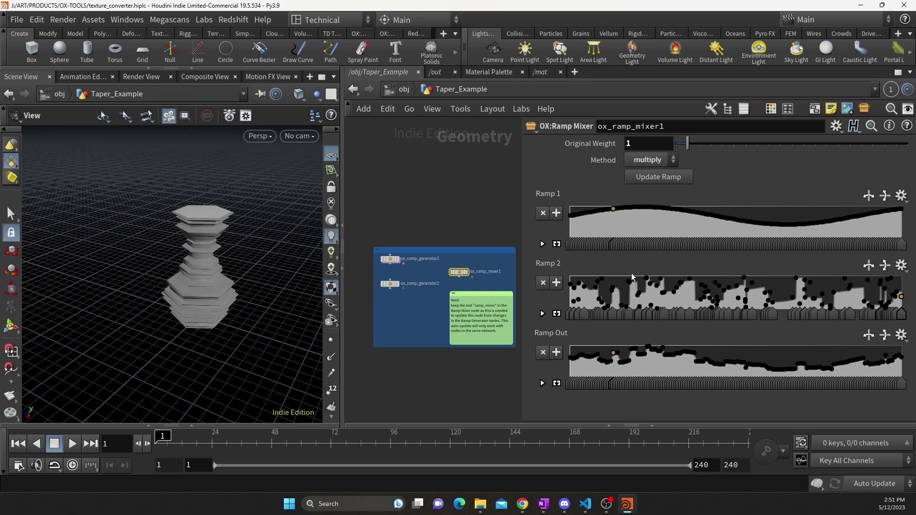
drag(687, 143, 757, 144)
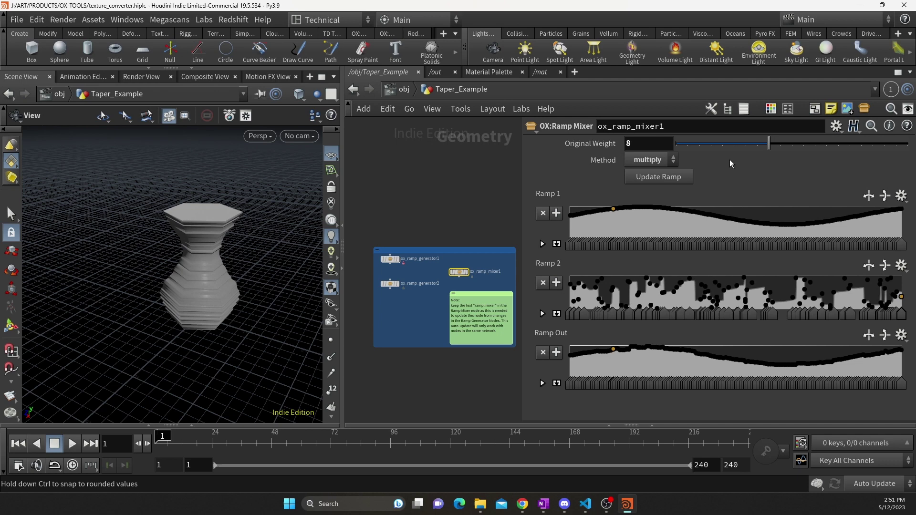
click(895, 144)
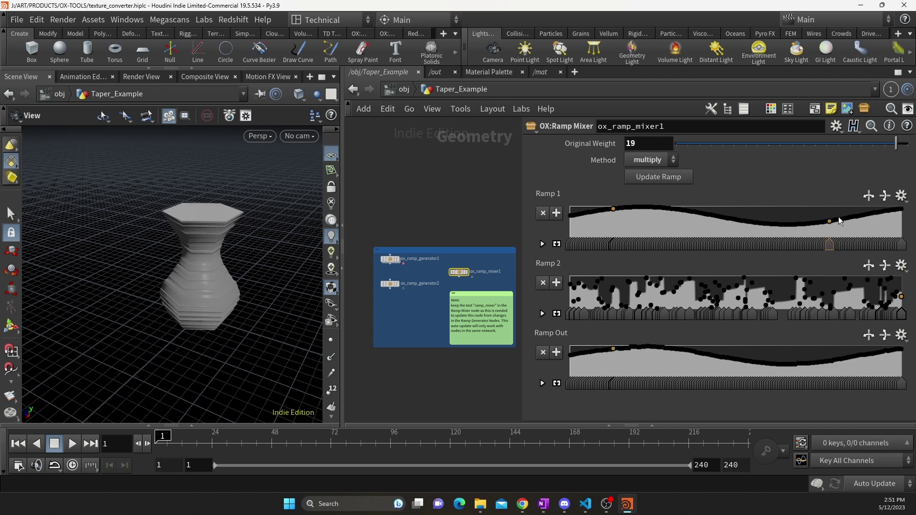
drag(883, 152, 697, 145)
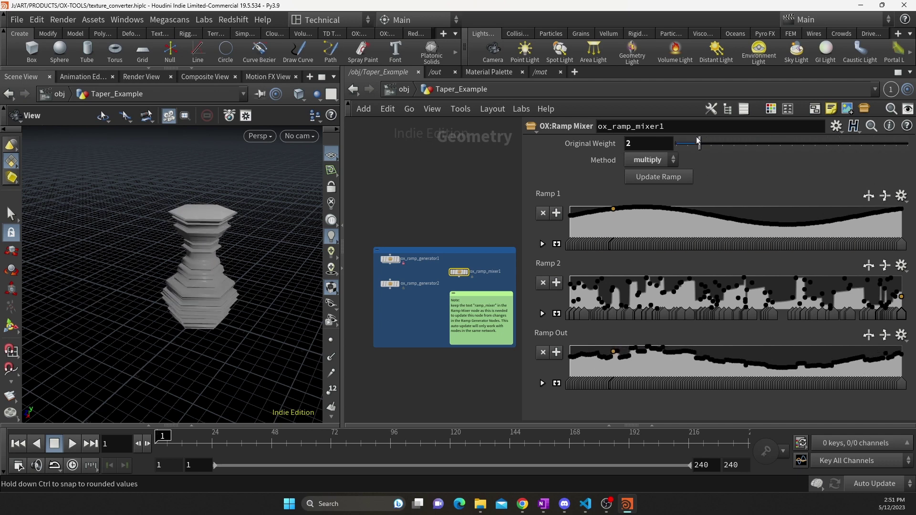
Step: Set the sine wave of ox_ramp_generator1 to Frequency 5, Lift 1.1, Amplitude 0.5 and Point Count 15, and check it in ox_ramp_mixer1
click(391, 259)
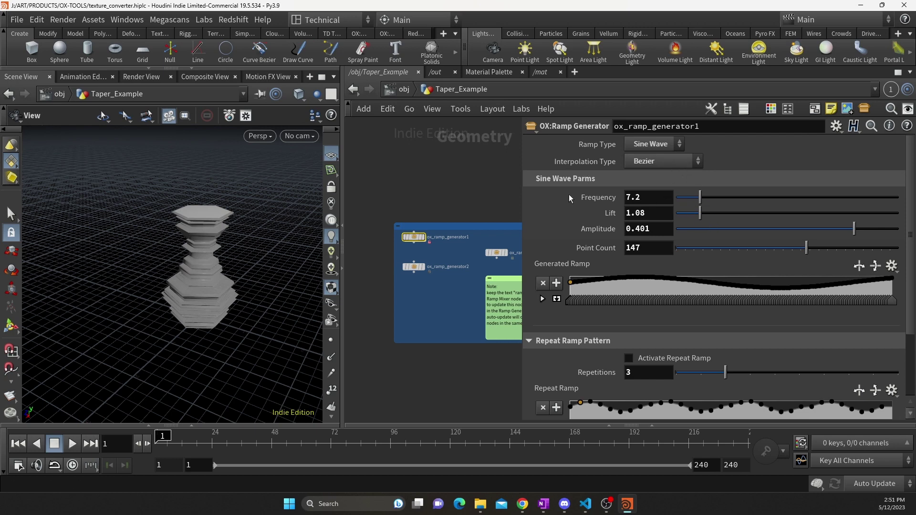
click(668, 144)
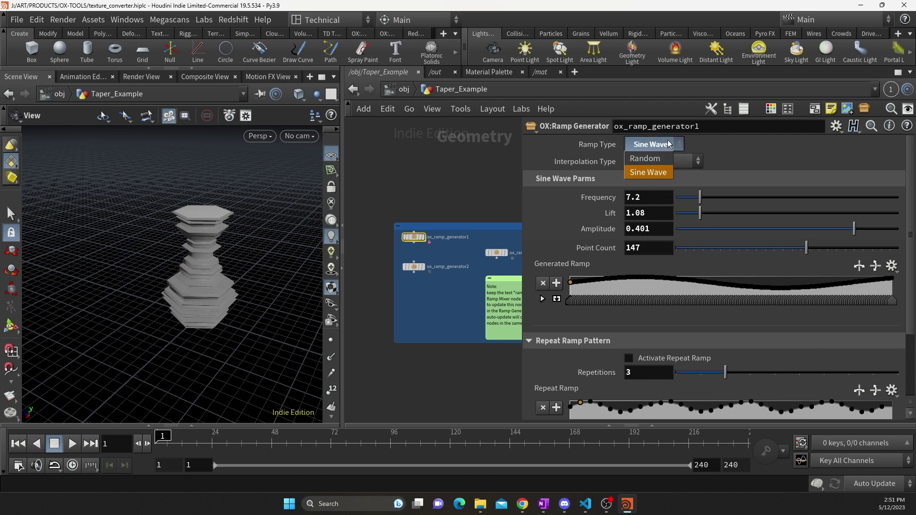
click(723, 142)
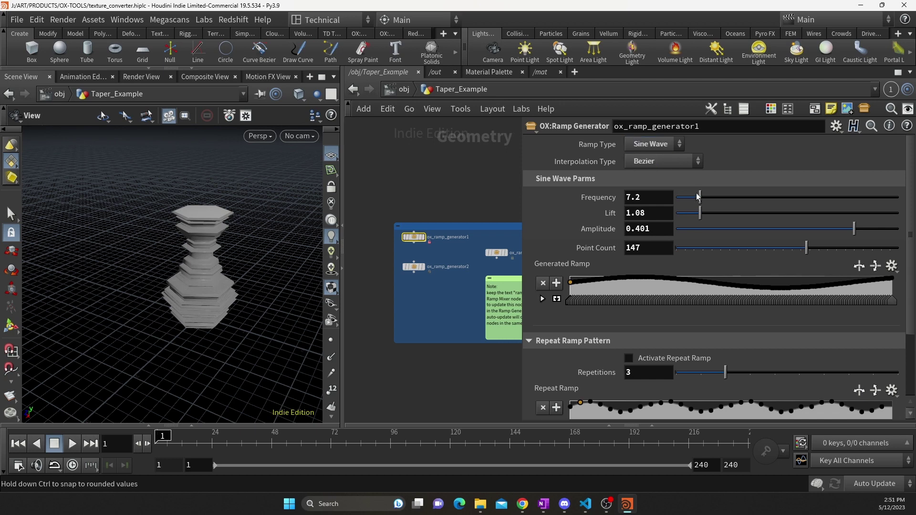
mouse_move(700, 196)
mouse_down()
mouse_move(691, 197)
mouse_move(773, 197)
mouse_move(689, 197)
mouse_move(708, 213)
mouse_move(741, 213)
mouse_move(671, 203)
mouse_move(700, 205)
mouse_up()
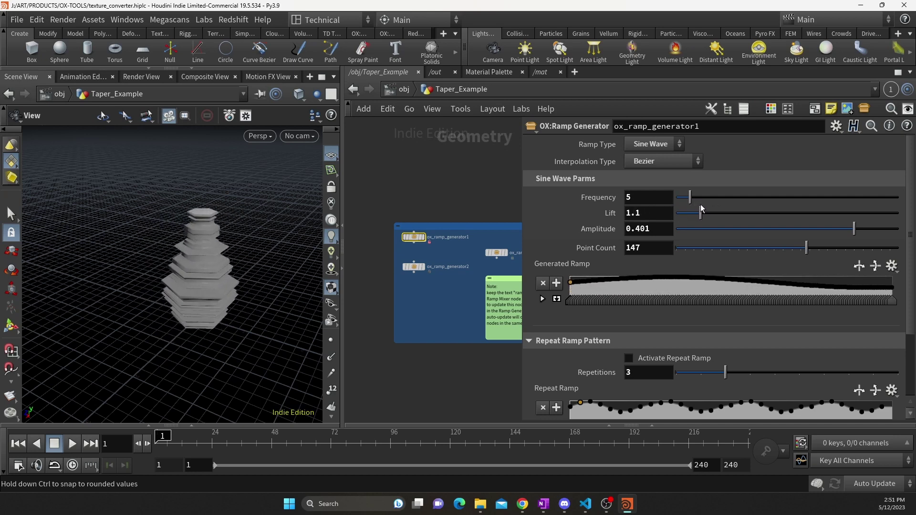
drag(827, 231, 876, 232)
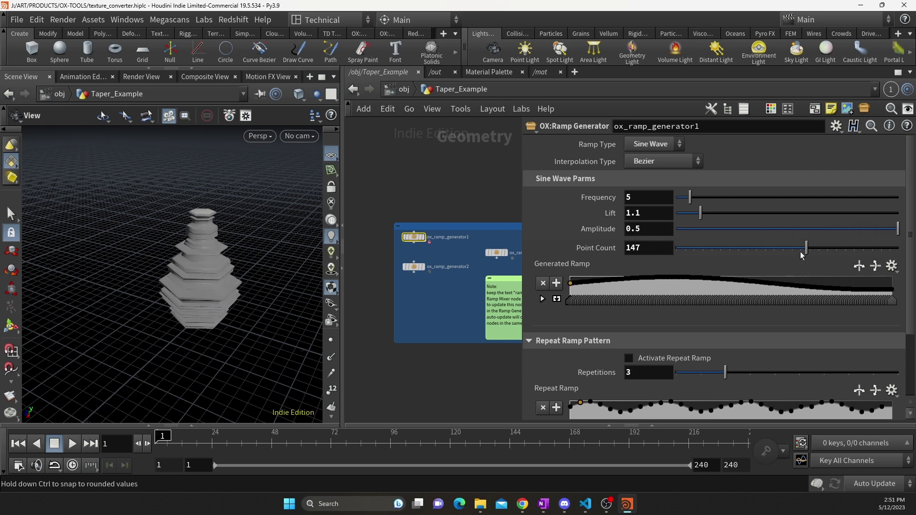
drag(802, 255, 690, 248)
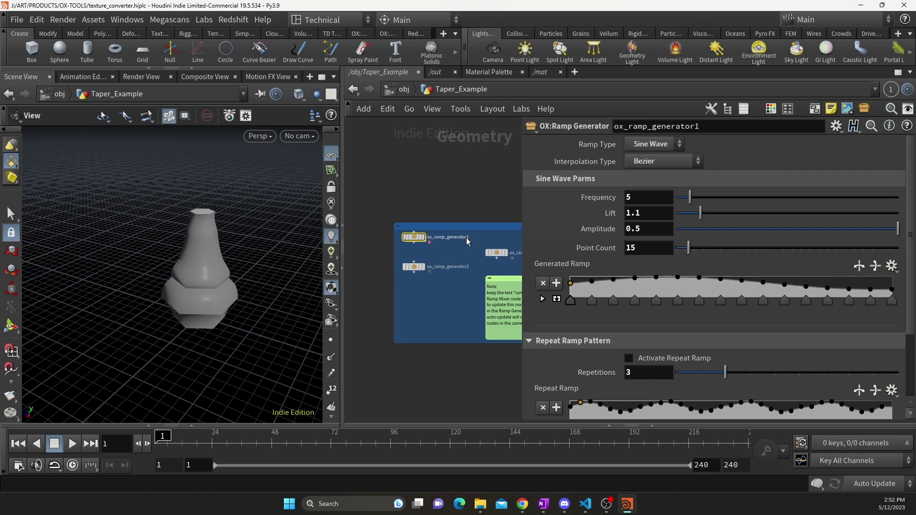
click(496, 253)
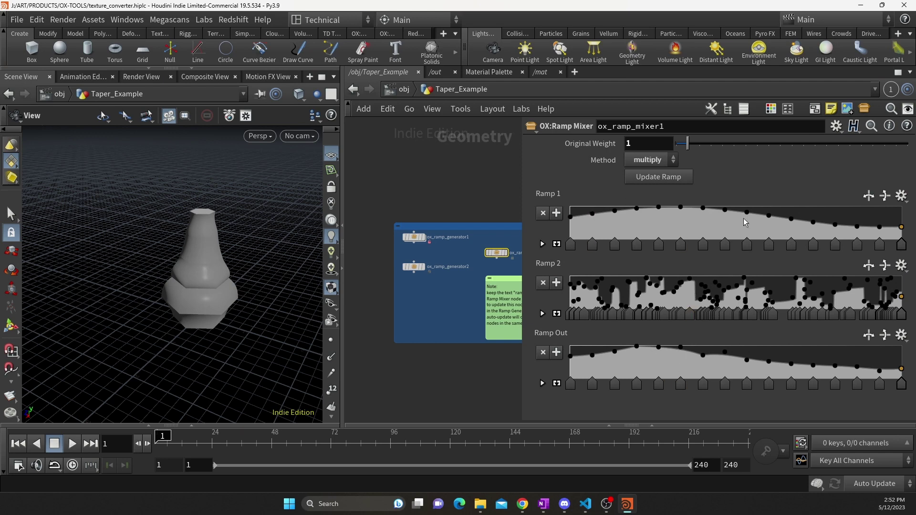
Step: Enable Set Resolution on ox_ramp_generator1 and apply a Resolution of 82 to its ramps
click(413, 237)
scroll(693, 253, down, 2)
scroll(694, 252, down, 1)
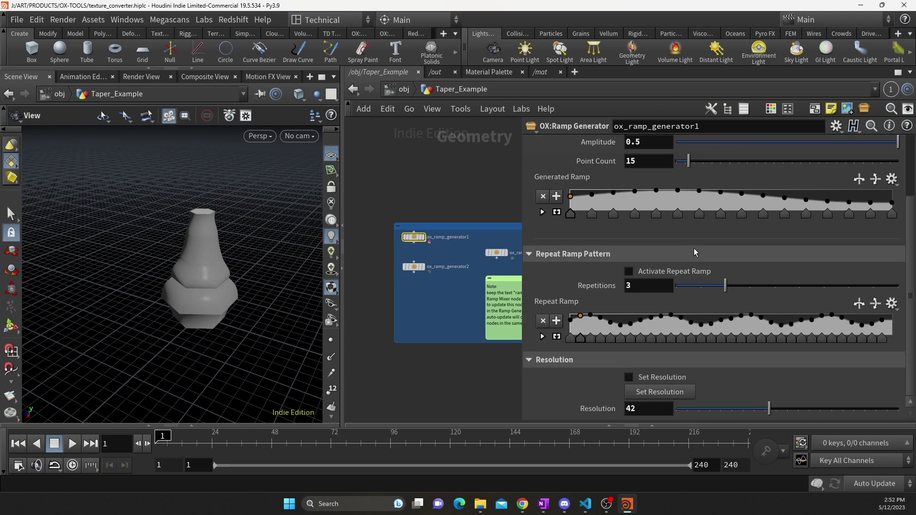
click(630, 377)
click(857, 410)
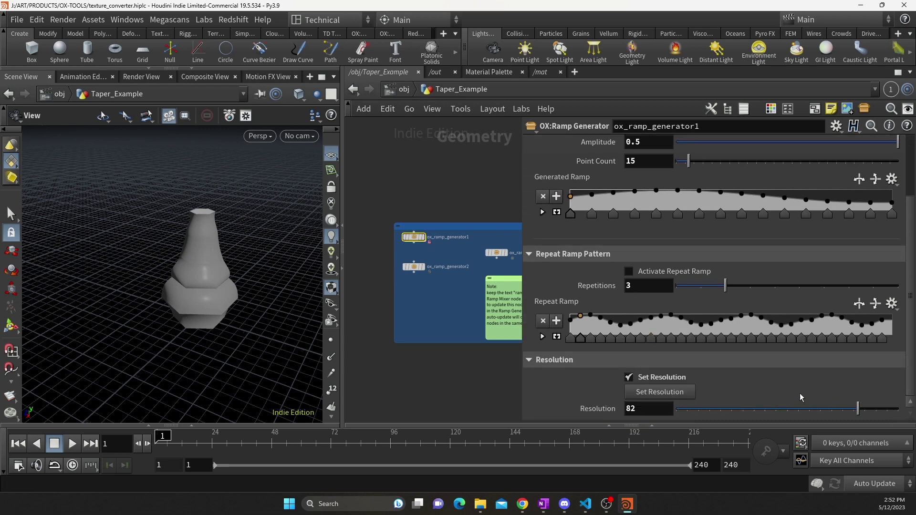
click(674, 395)
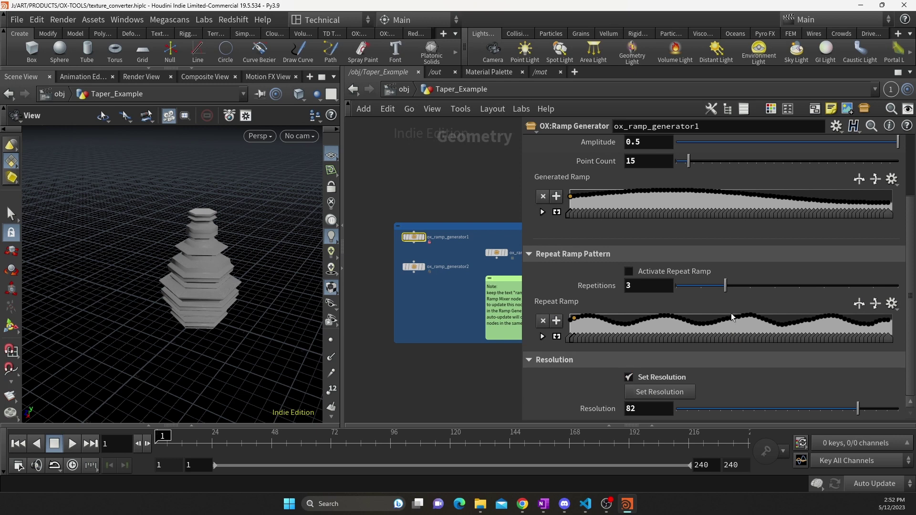
Step: Disable Set Resolution on ox_ramp_generator1 and collapse the Resolution section
scroll(723, 167, up, 2)
scroll(737, 264, down, 2)
click(628, 378)
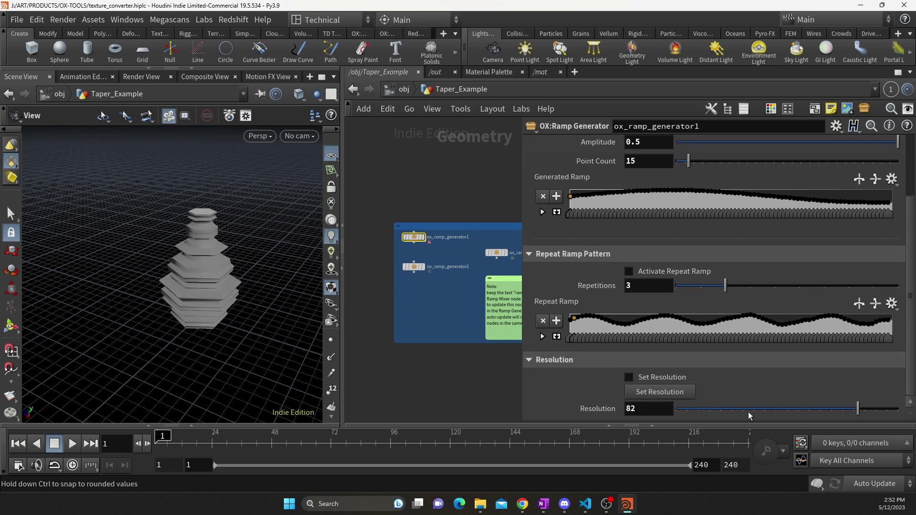
click(528, 361)
Step: Change the Ramp Type of ox_ramp_generator1 to Random and raise its Point Count to 99
scroll(719, 327, up, 2)
click(656, 144)
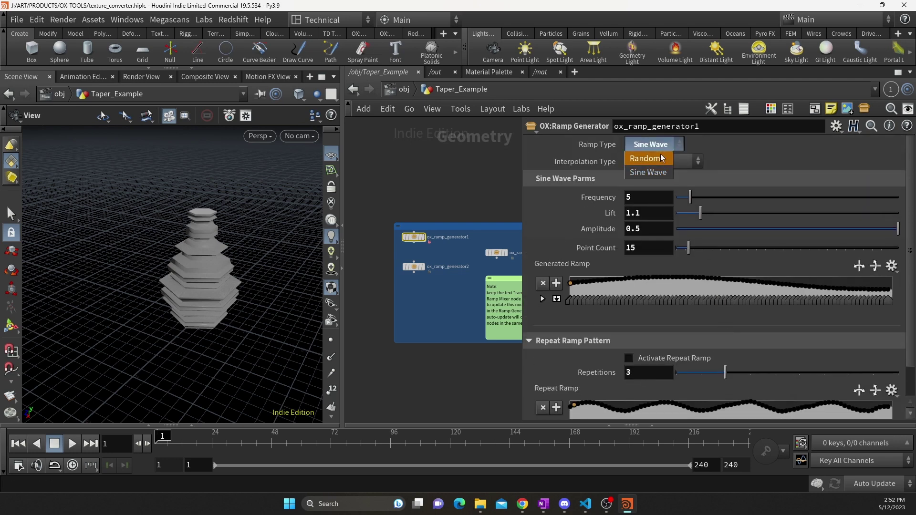
click(659, 161)
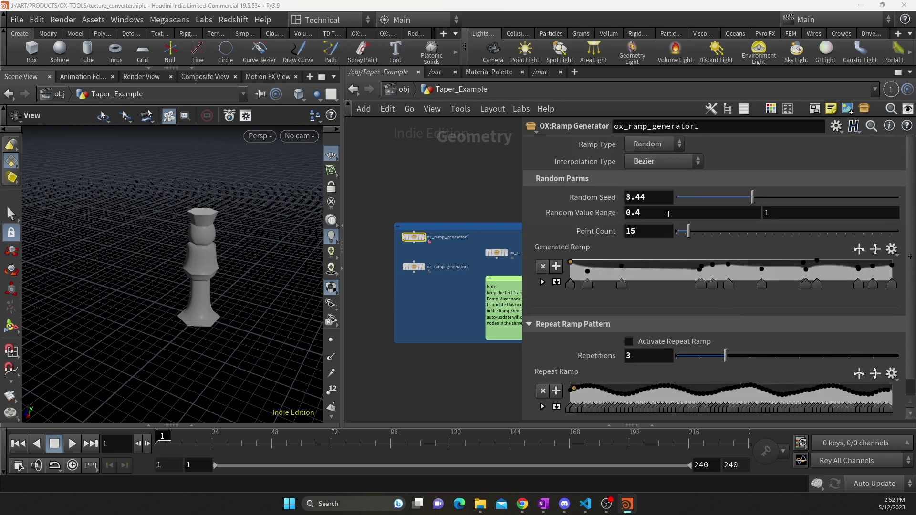
drag(689, 231, 781, 236)
drag(305, 257, 291, 243)
drag(736, 232, 764, 237)
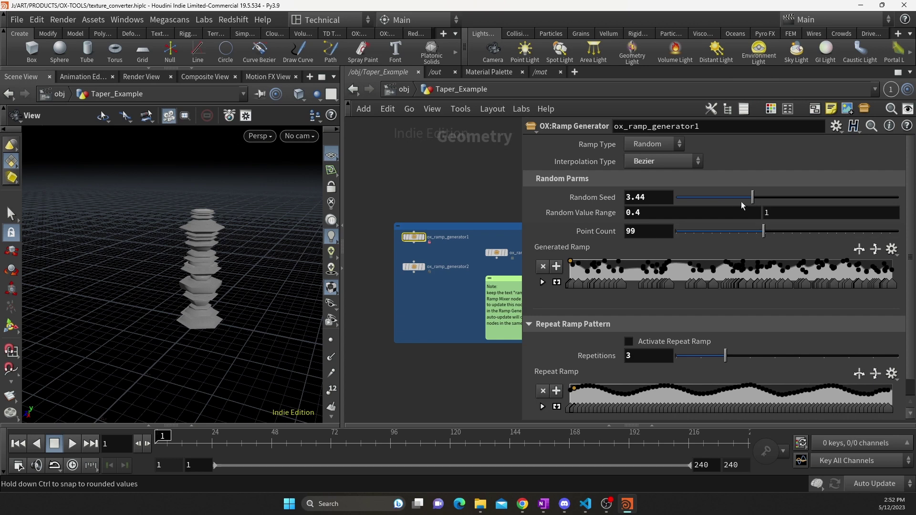
Step: Set the Random Seed of ox_ramp_generator1 to 5.03 and try adjusting the lower limit of its Random Value Range
drag(752, 197, 787, 197)
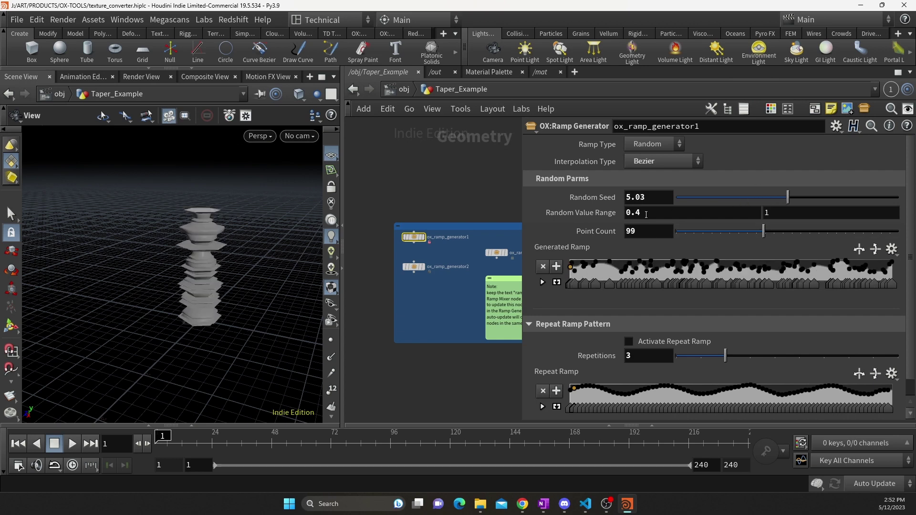
click(647, 214)
mouse_move(700, 216)
middle_down()
mouse_move(663, 214)
mouse_move(730, 219)
mouse_move(695, 216)
middle_up()
Step: Try the Linear, CatmullRom and Hermite interpolation types on the random ramp of ox_ramp_generator1
click(647, 163)
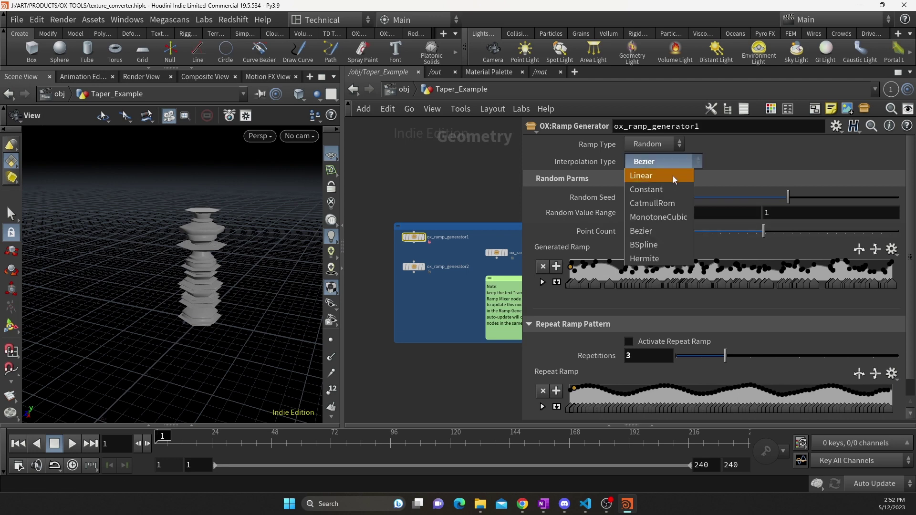
click(671, 175)
click(667, 168)
click(668, 202)
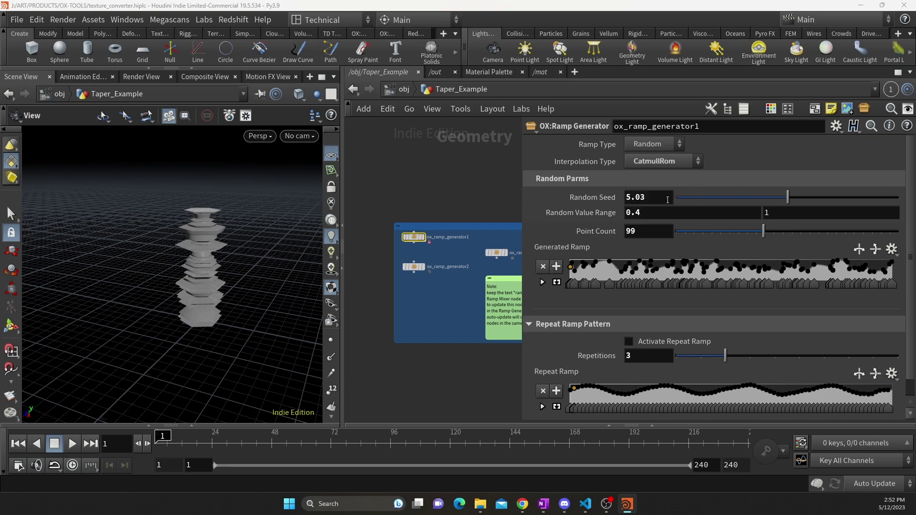
click(668, 166)
click(667, 258)
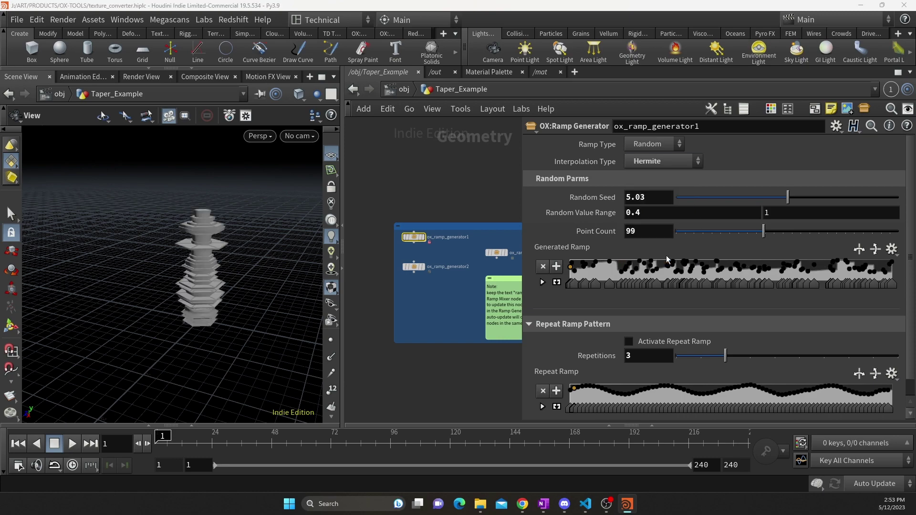
Step: Set the Point Count of the random ramp to 96 and its Interpolation Type to Bezier
scroll(210, 260, up, 5)
drag(222, 258, 204, 262)
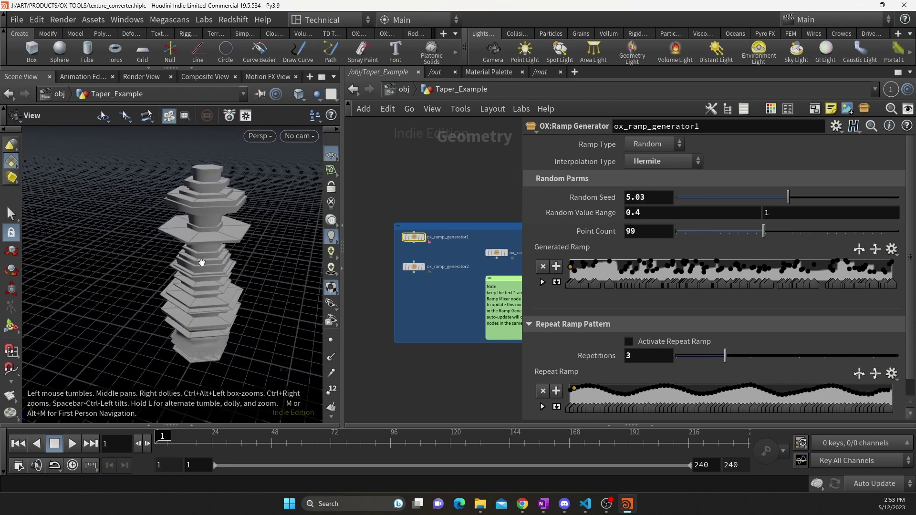
scroll(706, 244, down, 1)
drag(763, 224, 761, 231)
click(651, 156)
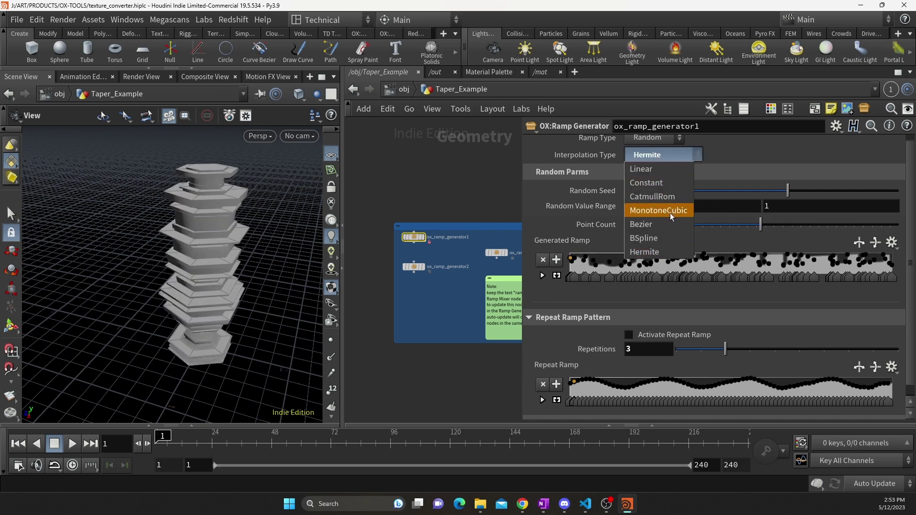
click(654, 225)
scroll(595, 308, down, 1)
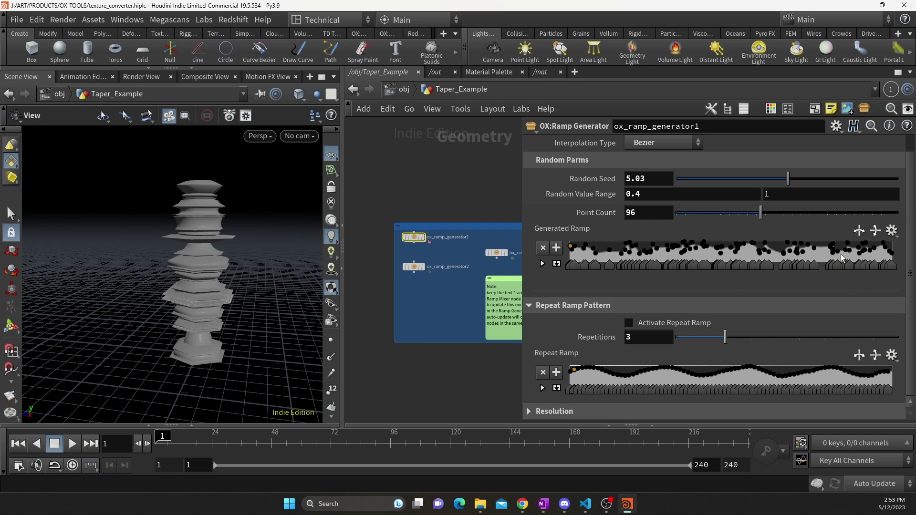
scroll(737, 283, up, 1)
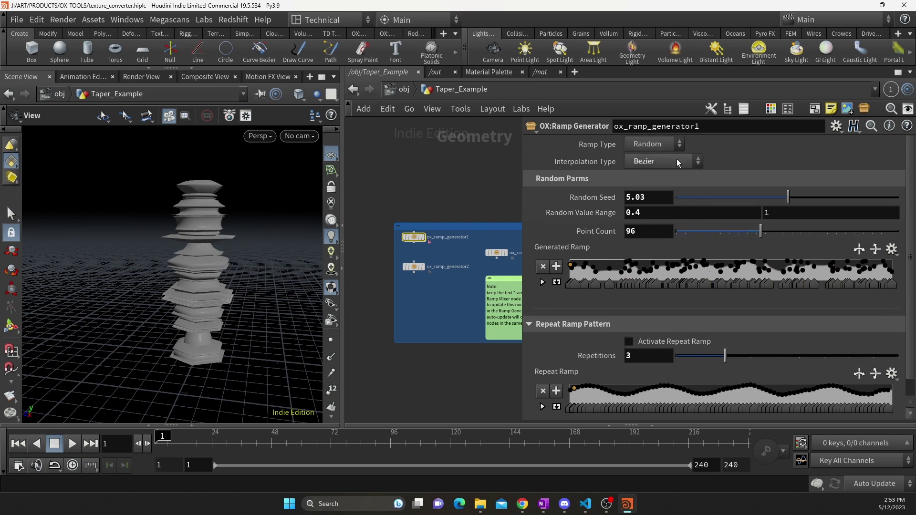
Step: Set the lower limit of the Random Value Range to 0 and reduce the Point Count to 10 on ox_ramp_generator1
click(664, 143)
click(688, 143)
drag(761, 231, 685, 234)
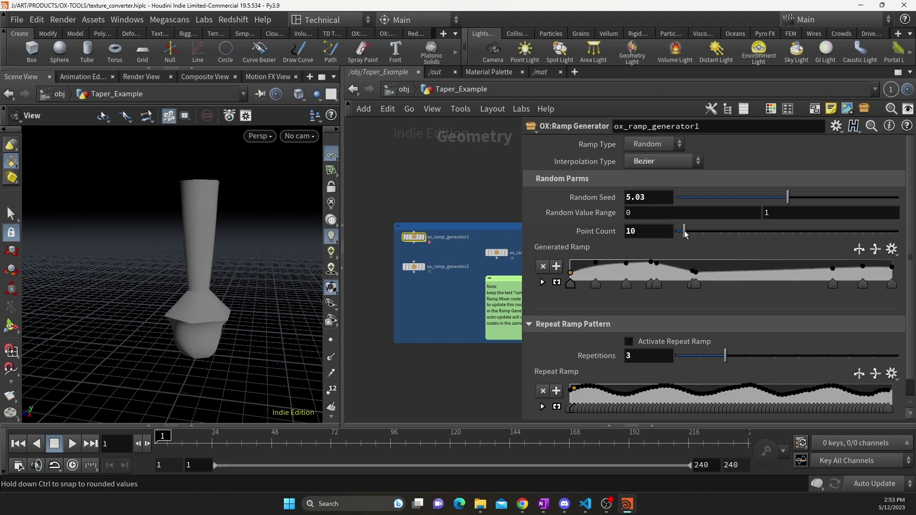
drag(236, 272, 219, 278)
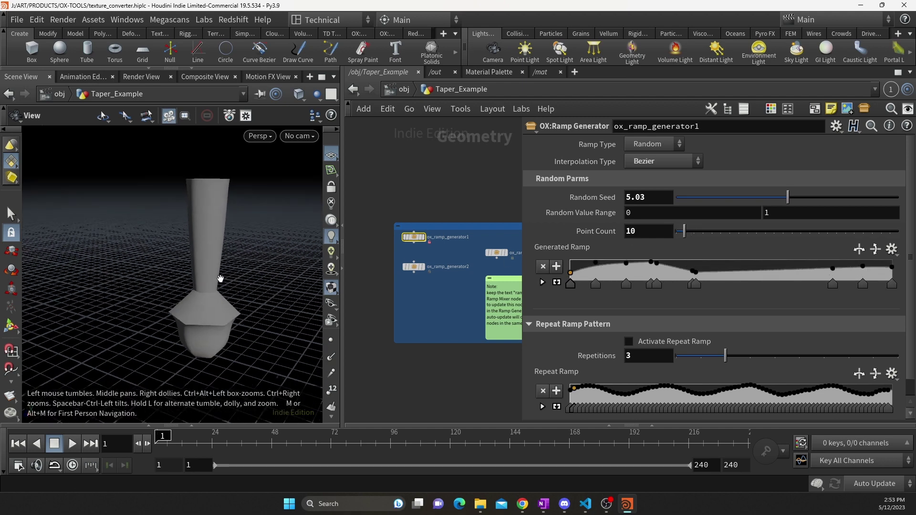
Step: Activate the Repeat Ramp on ox_ramp_generator1 and raise its Repetitions from 2 through 3 up to 5
scroll(694, 331, down, 1)
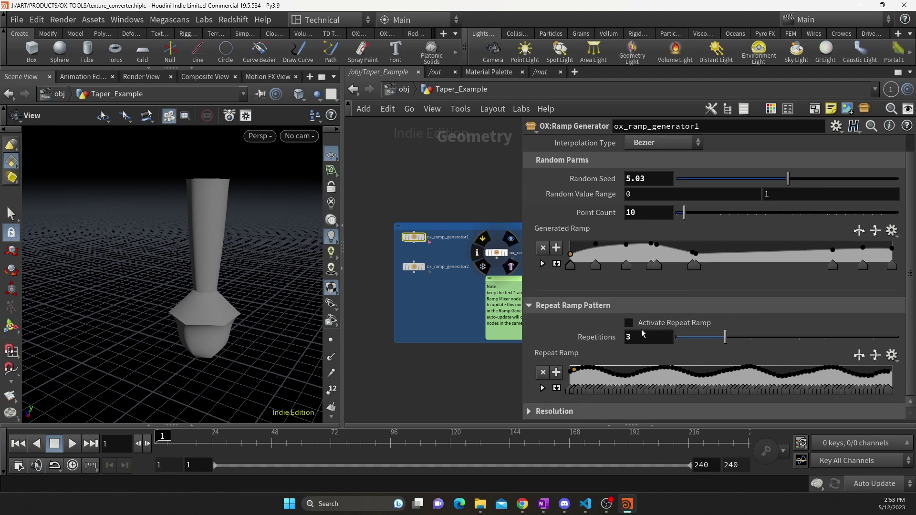
click(630, 324)
click(705, 341)
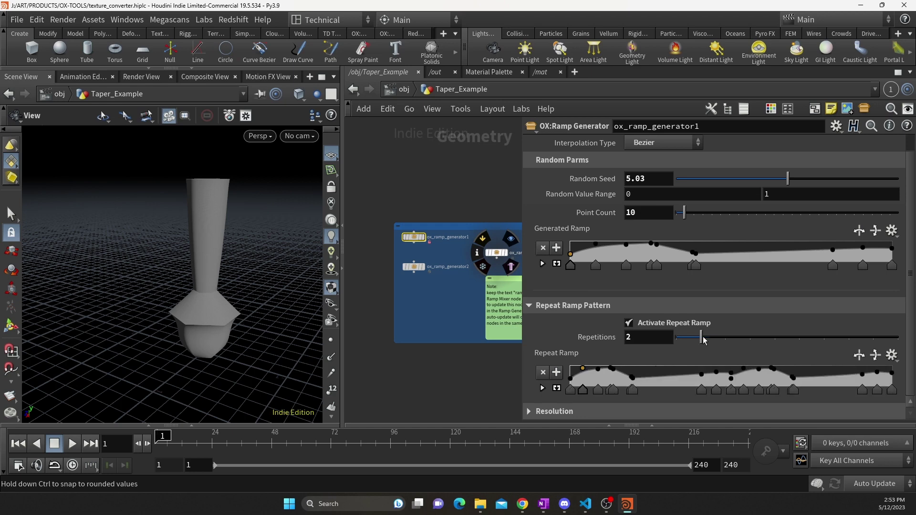
click(724, 340)
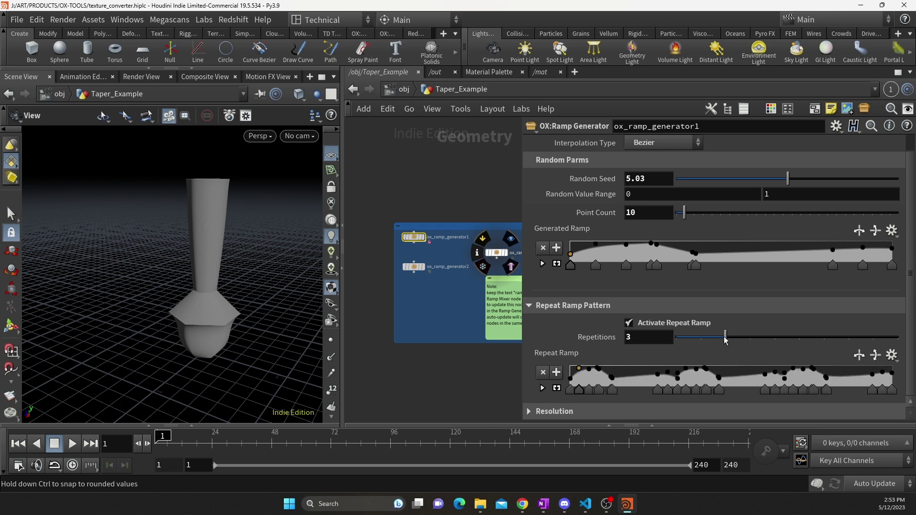
click(748, 340)
click(774, 342)
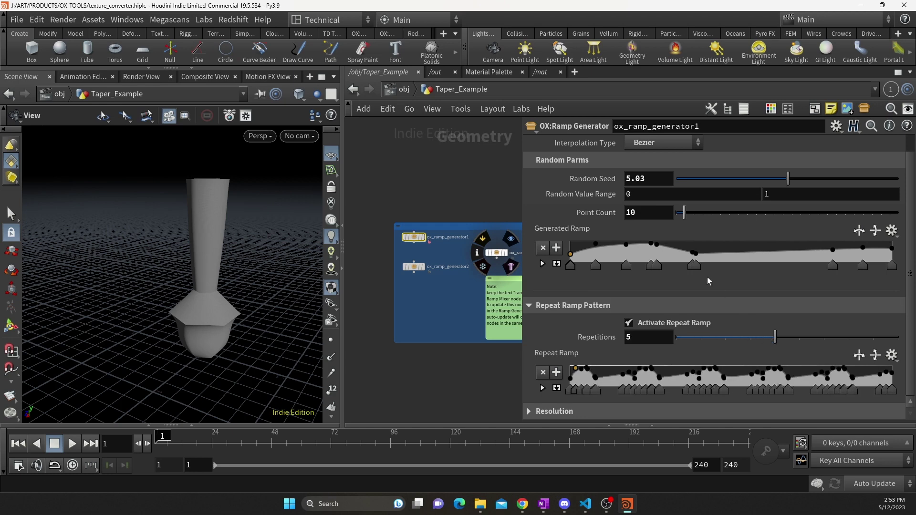
Step: Set the Interpolation Type of ox_ramp_generator1 to Linear and inspect the tapered tube's shape
click(664, 143)
click(666, 161)
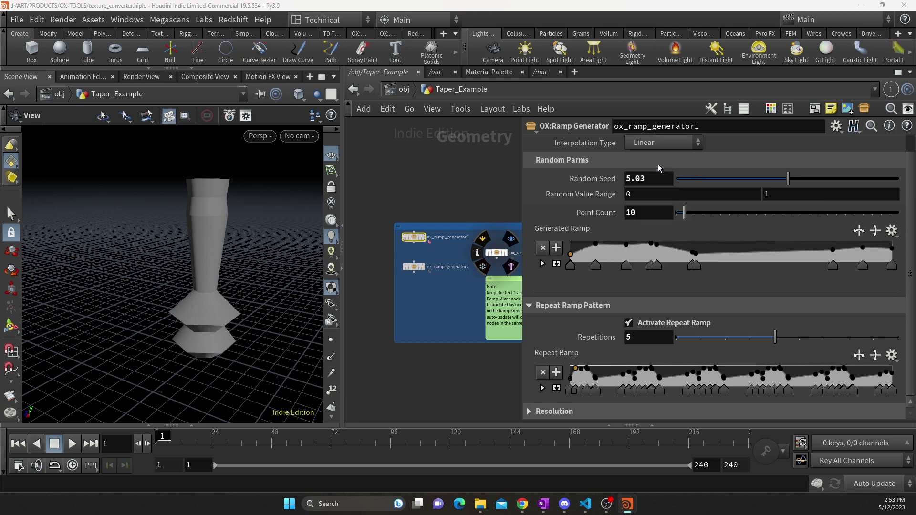
mouse_move(229, 305)
mouse_down()
mouse_move(233, 281)
mouse_move(232, 315)
mouse_up()
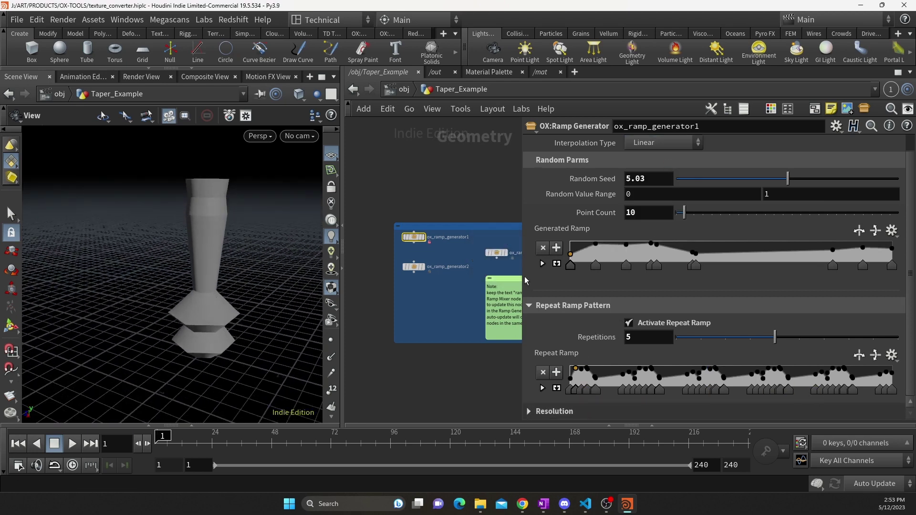
mouse_move(497, 256)
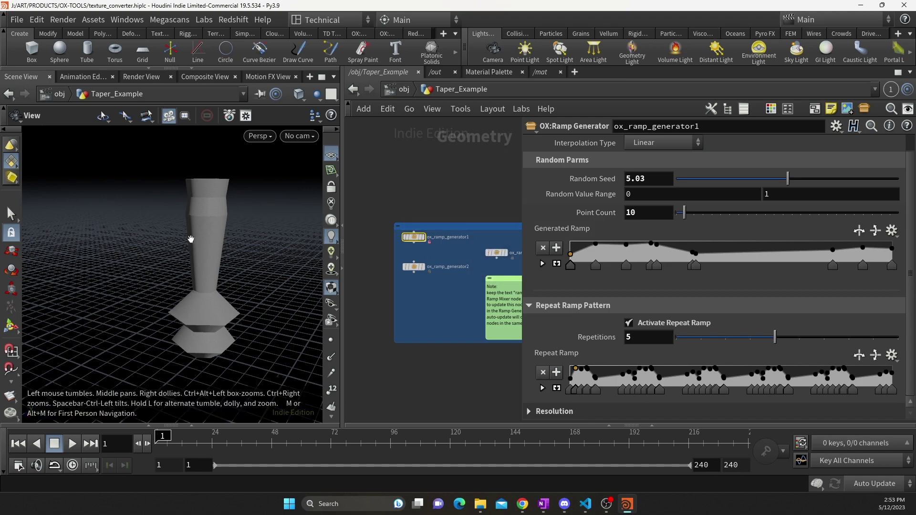
drag(237, 212, 224, 237)
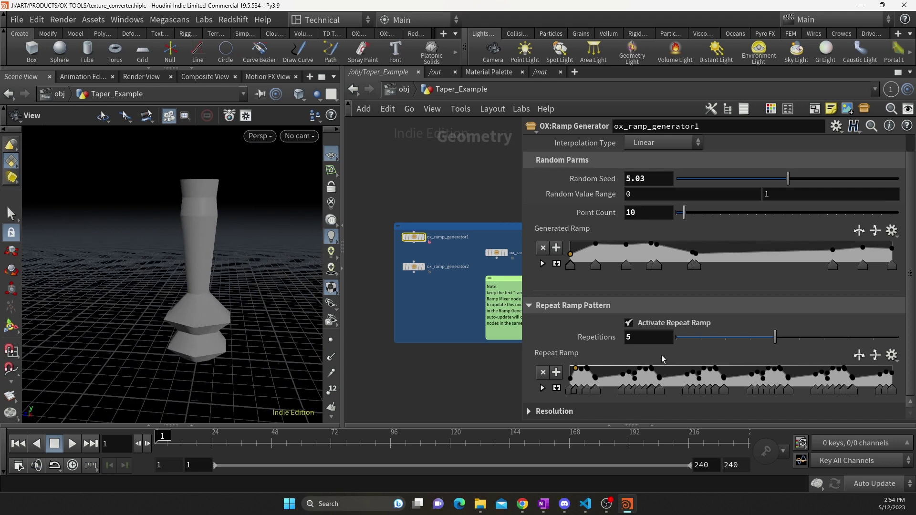
Step: View the parameter options available for the Repeat Ramp and examine the input and output ramps of ox_ramp_mixer1
right_click(552, 354)
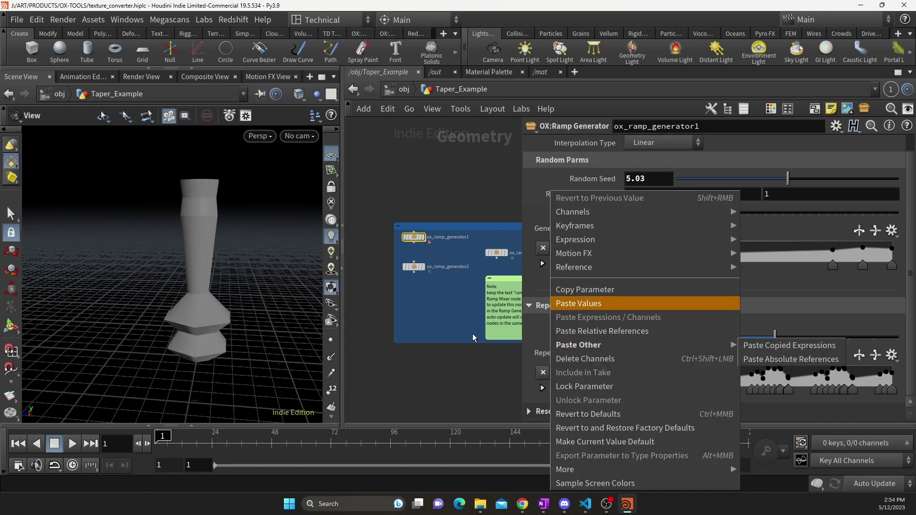
click(578, 303)
click(500, 255)
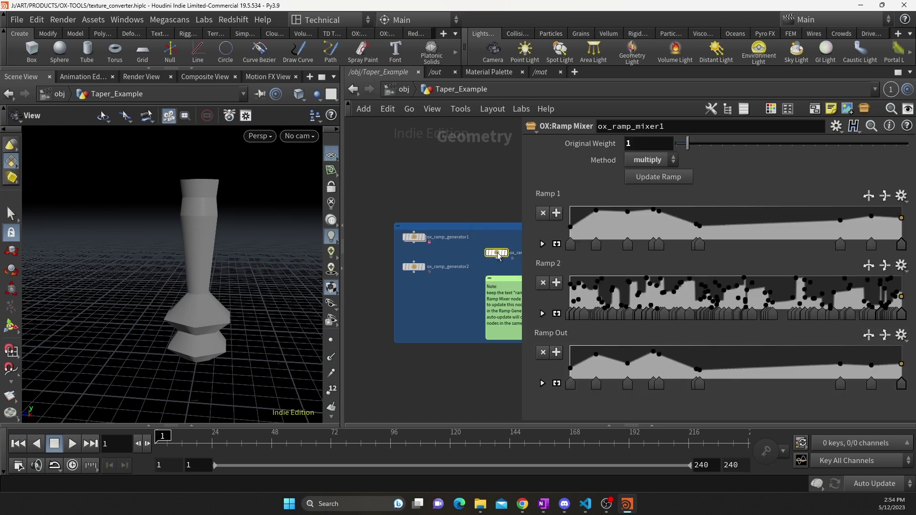
scroll(428, 239, up, 1)
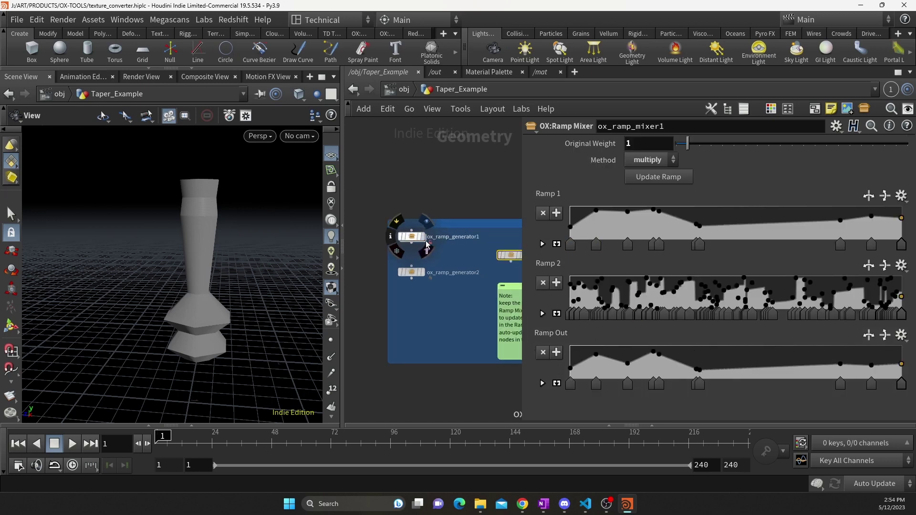
Step: Deactivate the Repeat Ramp on ox_ramp_generator1
click(411, 236)
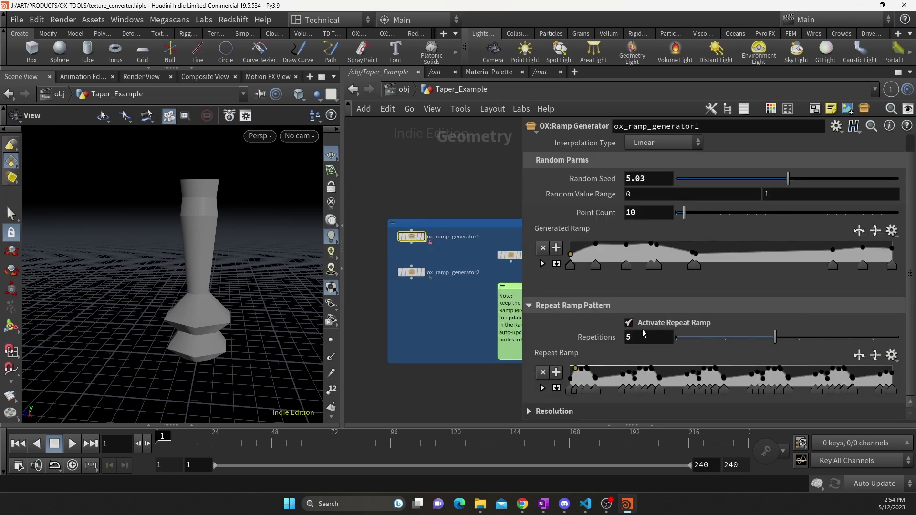
click(630, 323)
scroll(495, 288, down, 1)
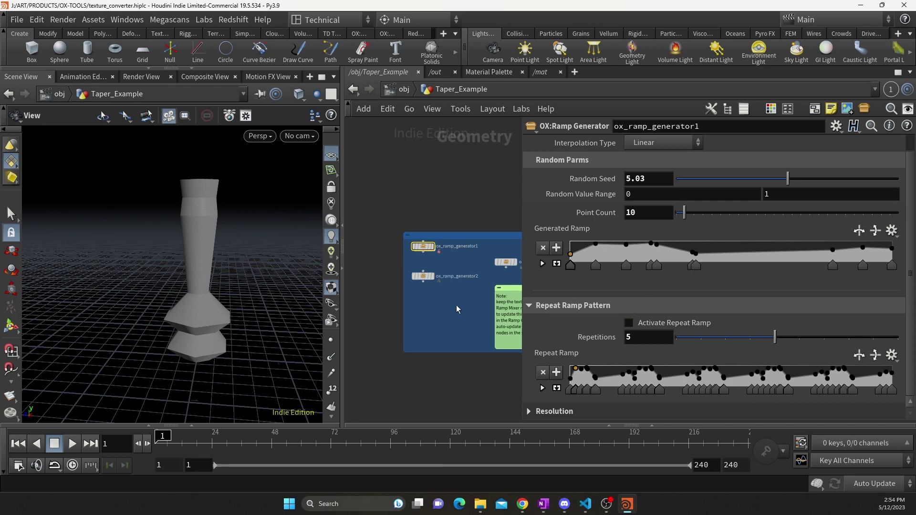
Step: Change the Ramp Type of ox_ramp_generator1 to Sine Wave and set its Point Count to 66
click(423, 276)
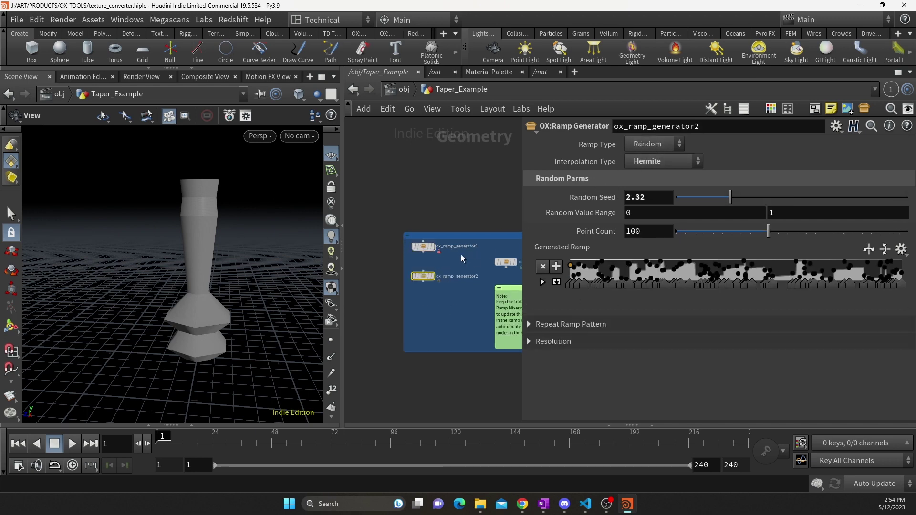
click(423, 246)
click(653, 143)
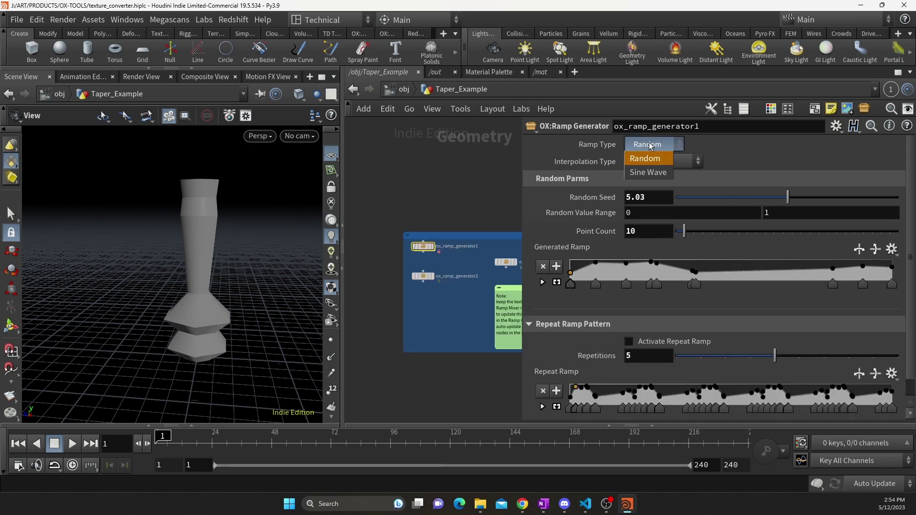
click(649, 172)
drag(684, 248, 735, 248)
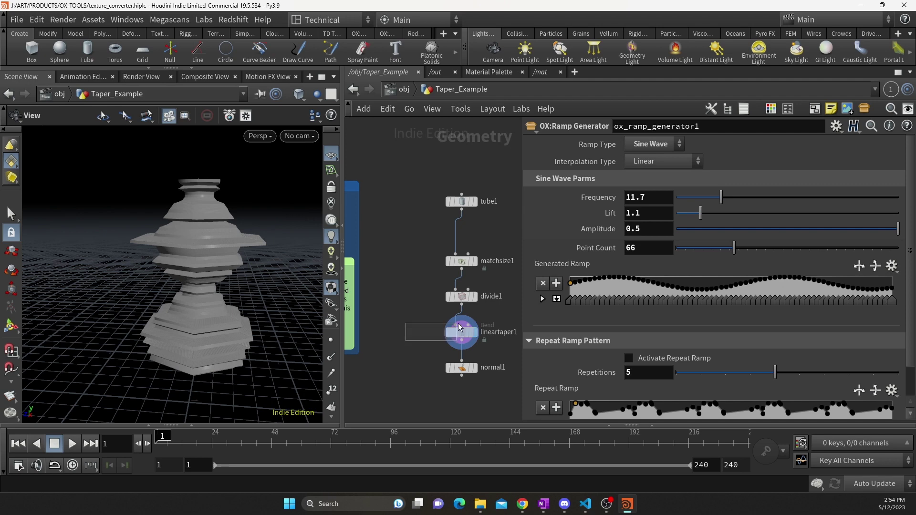
Step: Set the Taper value of the lineartaper1 Bend node to 0 and inspect the pointed shape from another angle
click(472, 330)
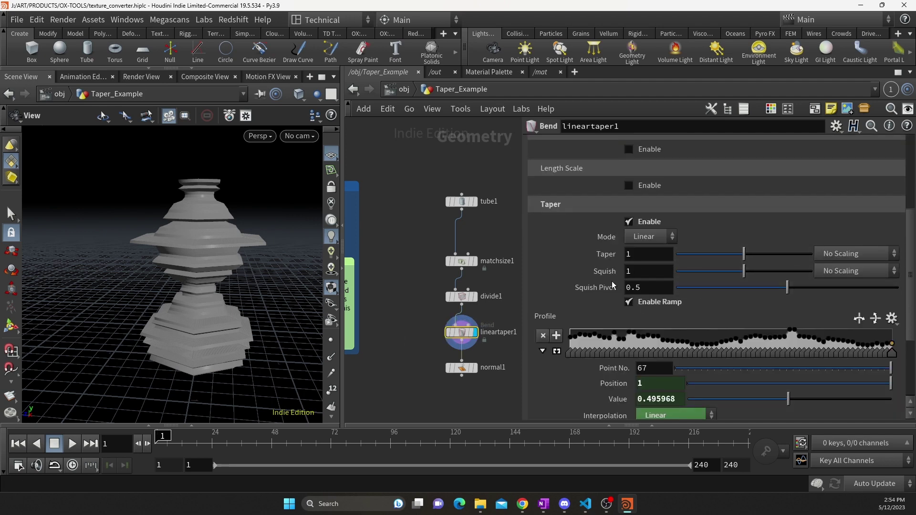
drag(743, 254, 676, 254)
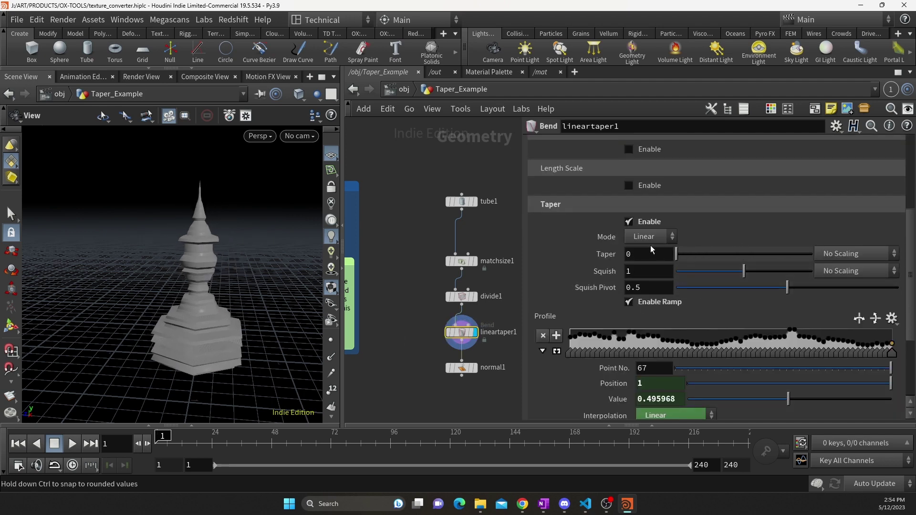
drag(162, 315, 115, 344)
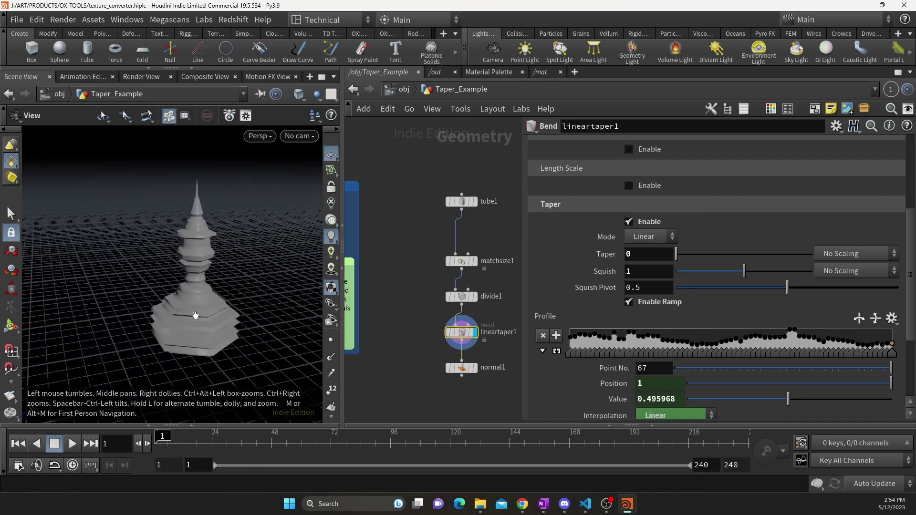